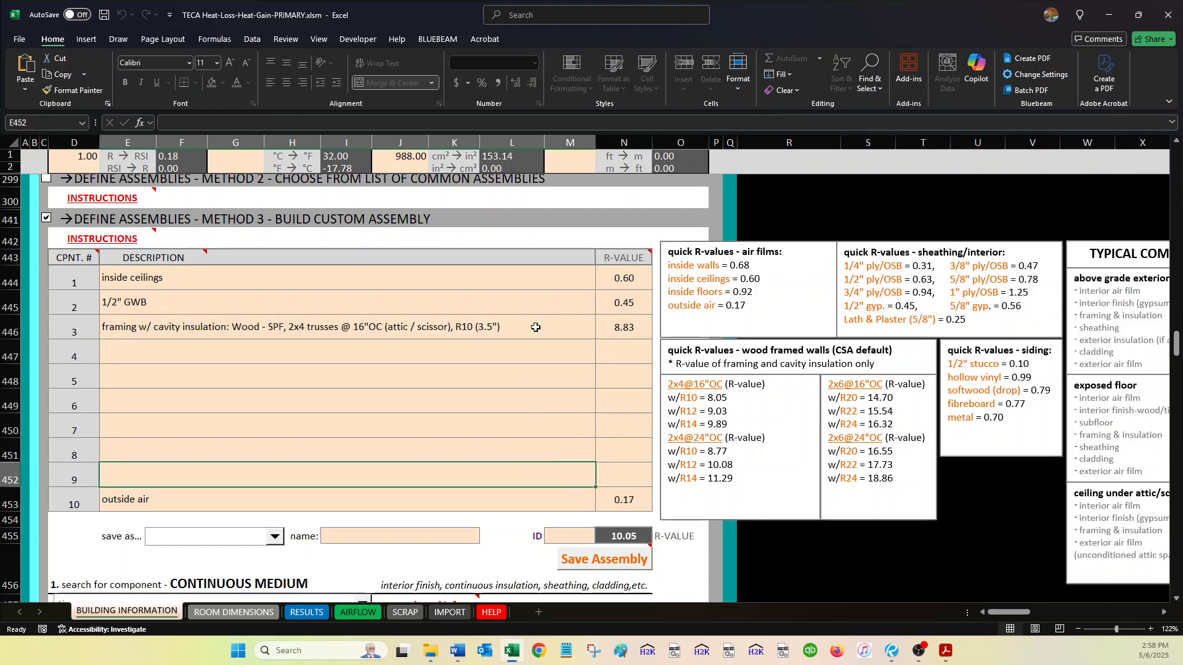
- Clear the 1/2" GWB and framing with cavity insulation components, including their R-values, from the custom assembly table
{"action": "left_click_drag", "start_coordinate": [542, 294], "coordinate": [615, 324]}
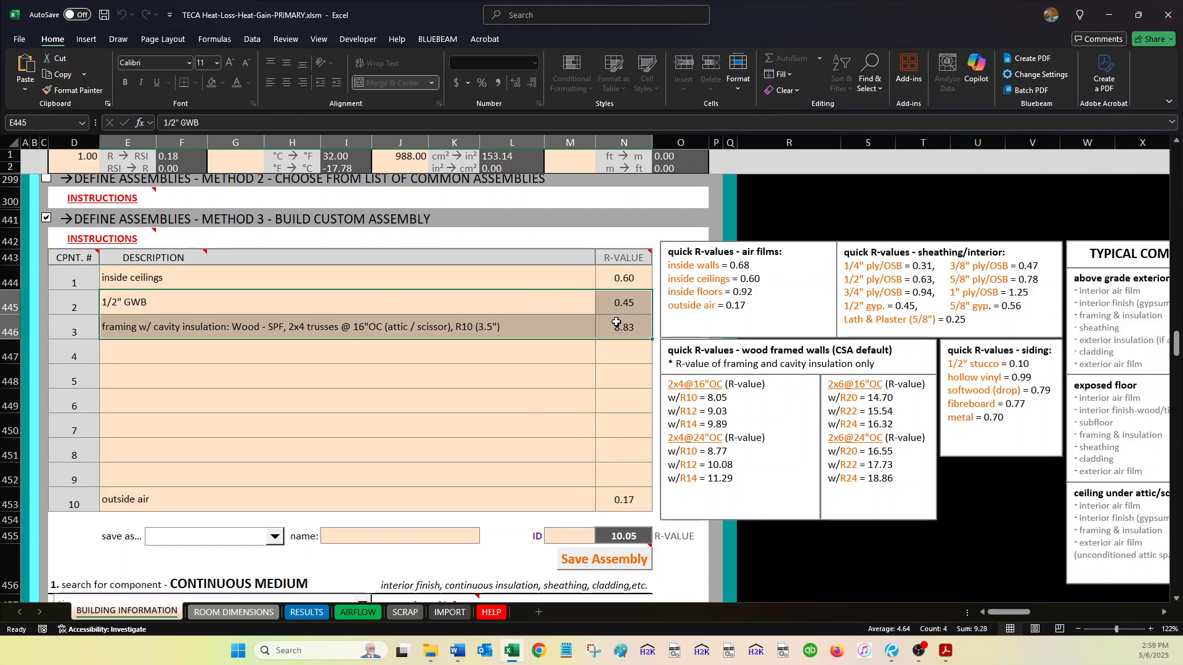
{"action": "key", "text": "Delete"}
- Review the inside ceilings and outside air rows of the custom assembly table
{"action": "left_click", "coordinate": [413, 278]}
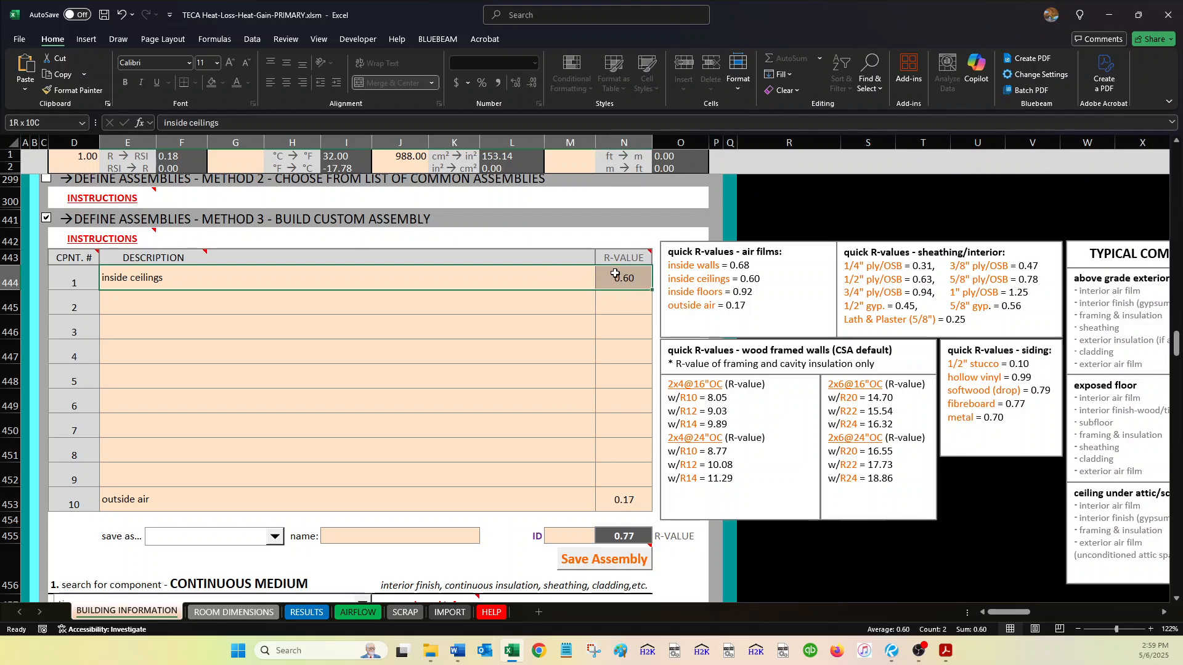
{"action": "left_click", "coordinate": [584, 500]}
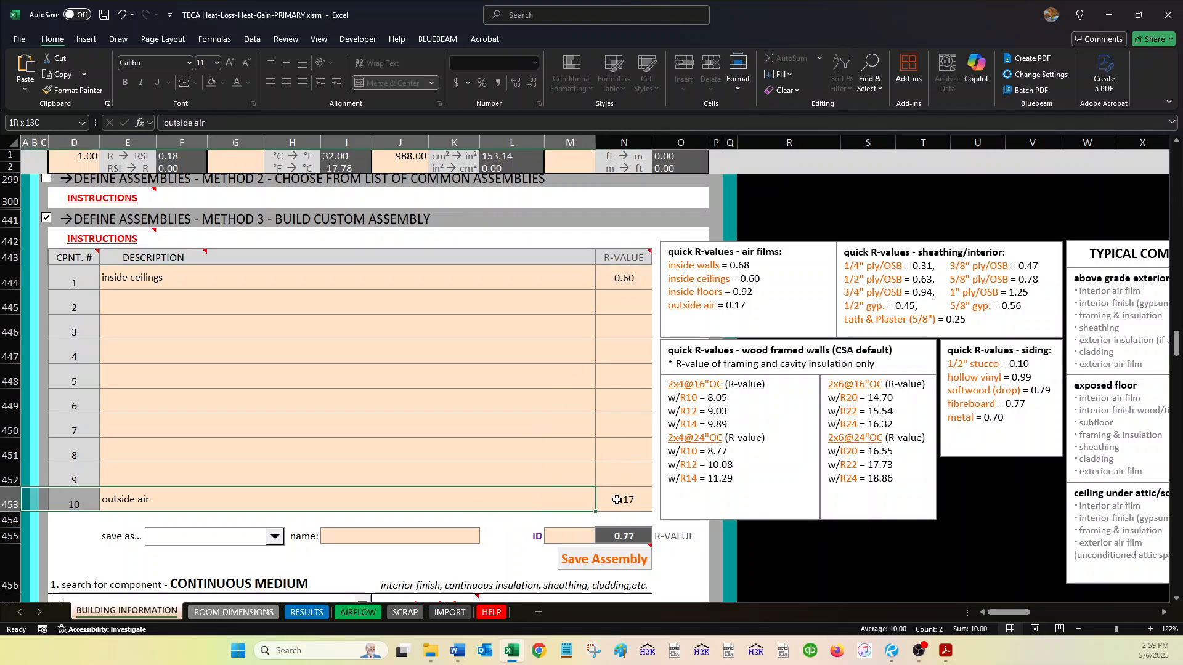
{"action": "left_click", "coordinate": [522, 377]}
{"action": "left_click_drag", "start_coordinate": [455, 280], "coordinate": [627, 277]}
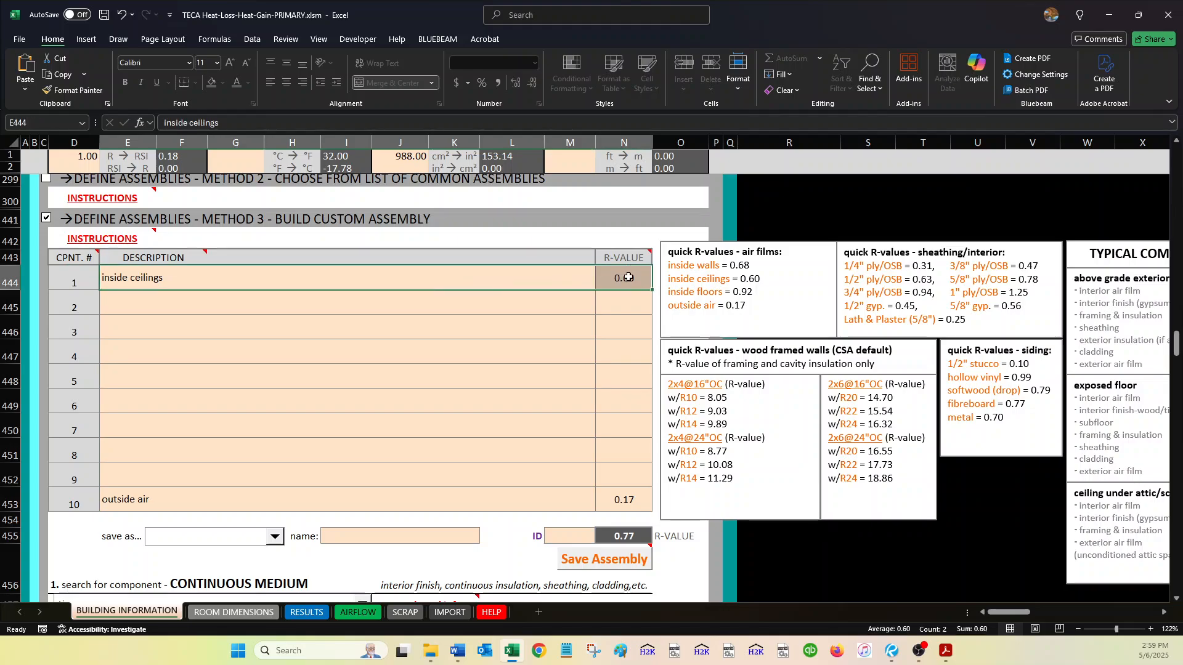
{"action": "left_click_drag", "start_coordinate": [549, 499], "coordinate": [604, 501]}
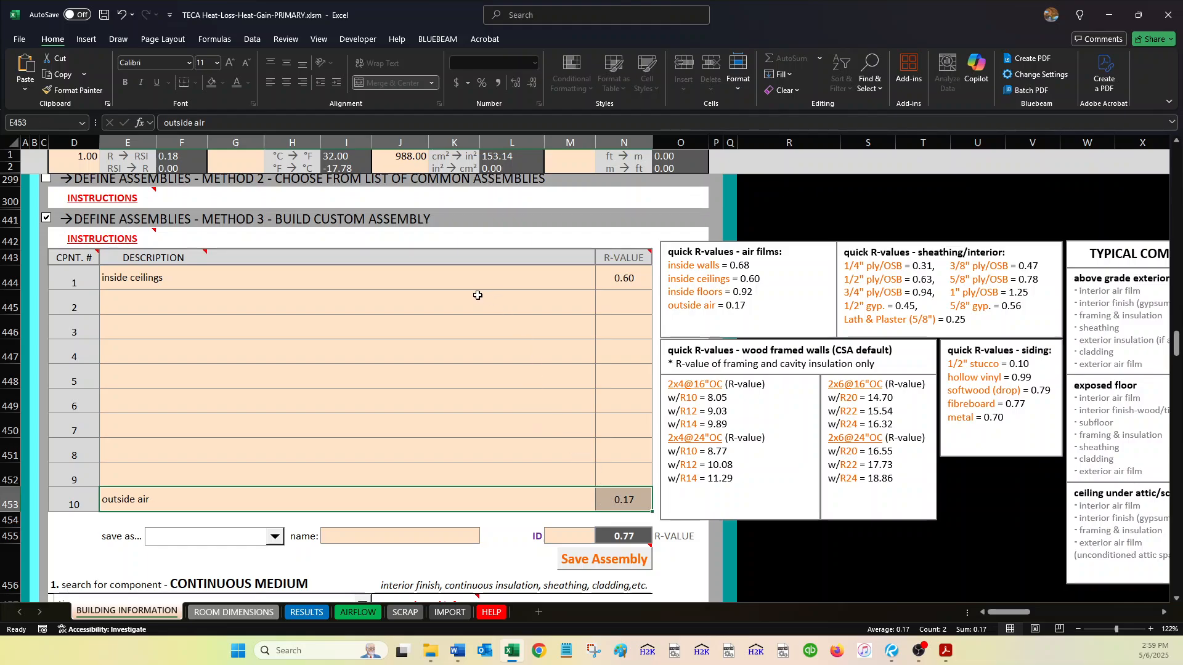
- Enter drywall, framing & insulation, sheathing and cladding as the descriptions of components 2 to 5
{"action": "left_click", "coordinate": [328, 299]}
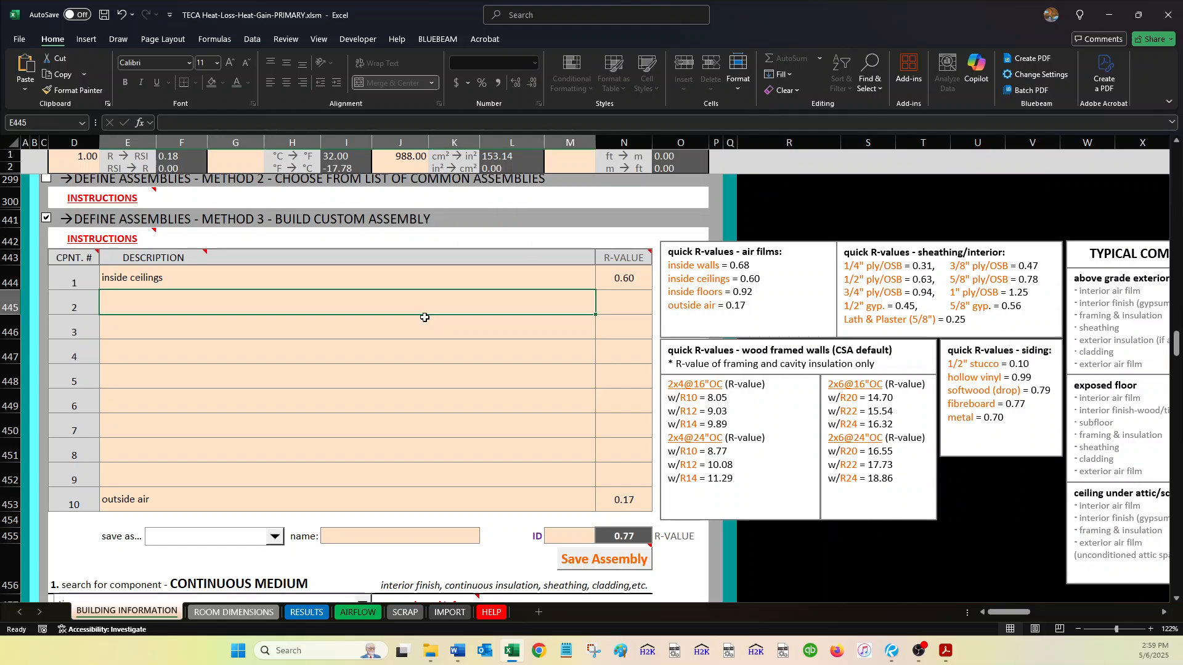
{"action": "type", "text": "drywall"}
{"action": "key", "text": "Return"}
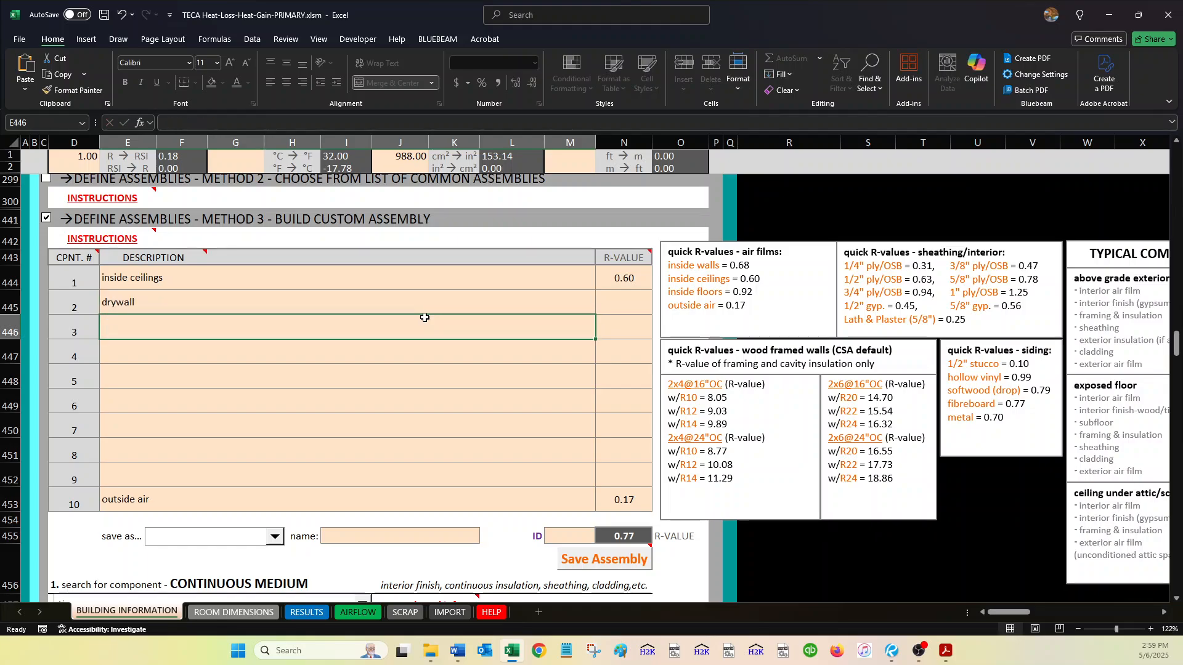
{"action": "type", "text": "framing & insulation"}
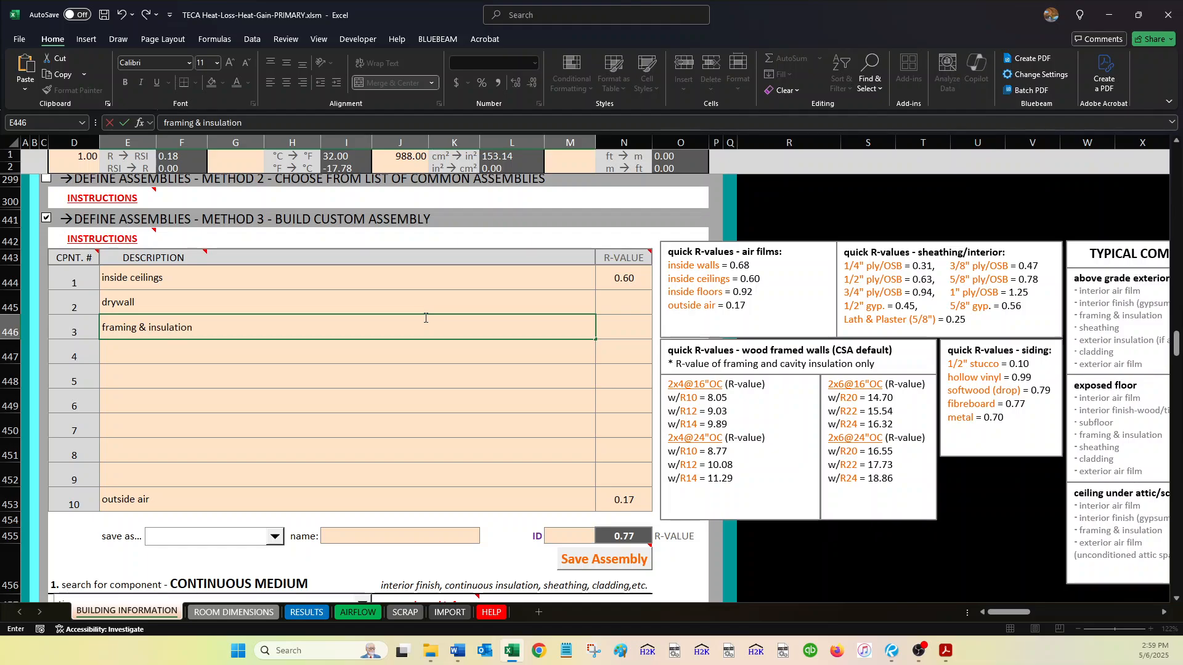
{"action": "key", "text": "Return"}
{"action": "type", "text": "sheathing"}
{"action": "key", "text": "Return"}
{"action": "type", "text": "clad"}
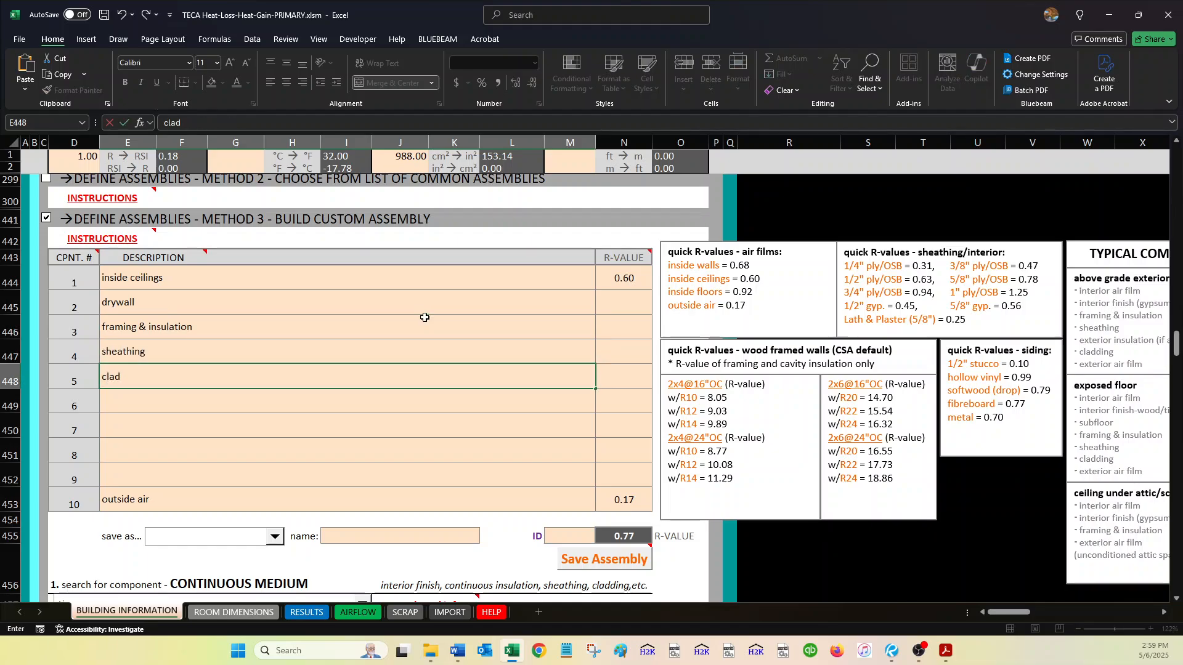
{"action": "type", "text": "ding"}
{"action": "key", "text": "Return"}
- Set the R-value of the drywall, framing & insulation, sheathing and cladding components to 1 each
{"action": "left_click", "coordinate": [621, 304]}
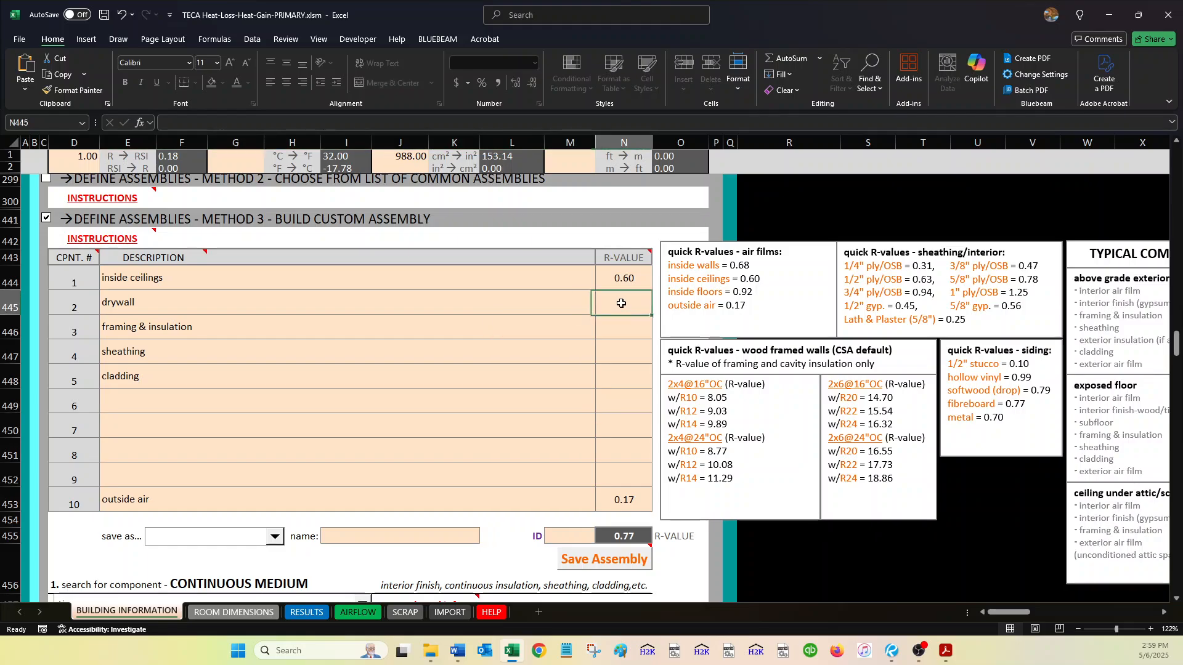
{"action": "type", "text": "1"}
{"action": "key", "text": "Return"}
{"action": "type", "text": "1"}
{"action": "key", "text": "Return"}
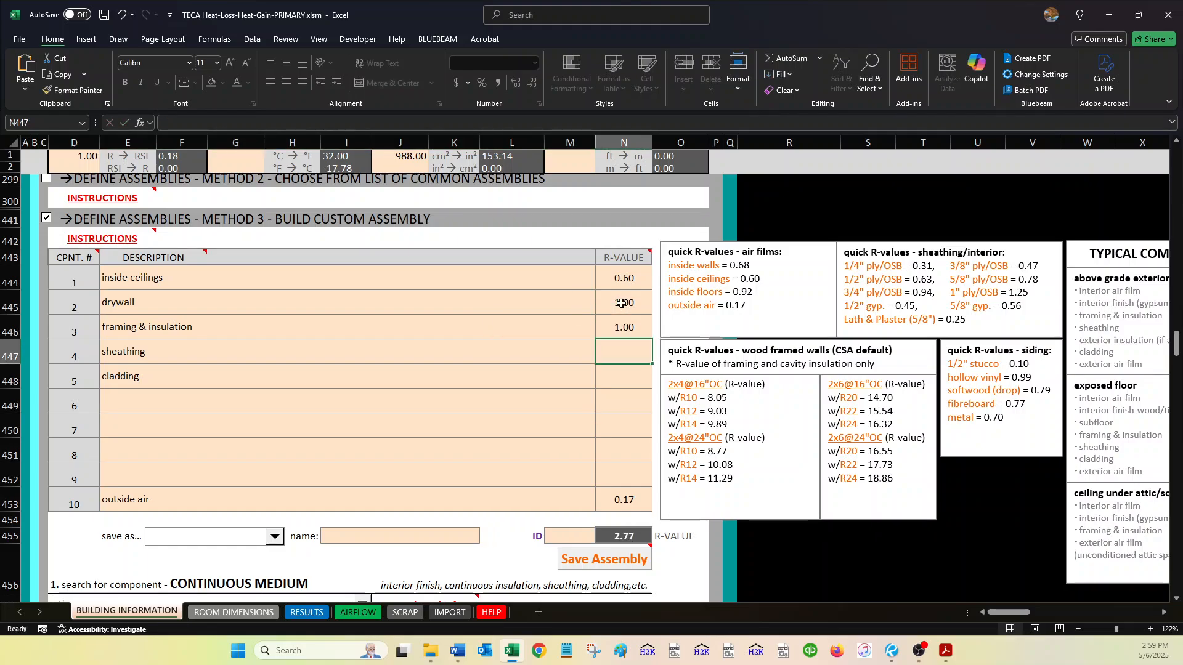
{"action": "type", "text": "1"}
{"action": "key", "text": "Return"}
{"action": "type", "text": "1"}
{"action": "key", "text": "Return"}
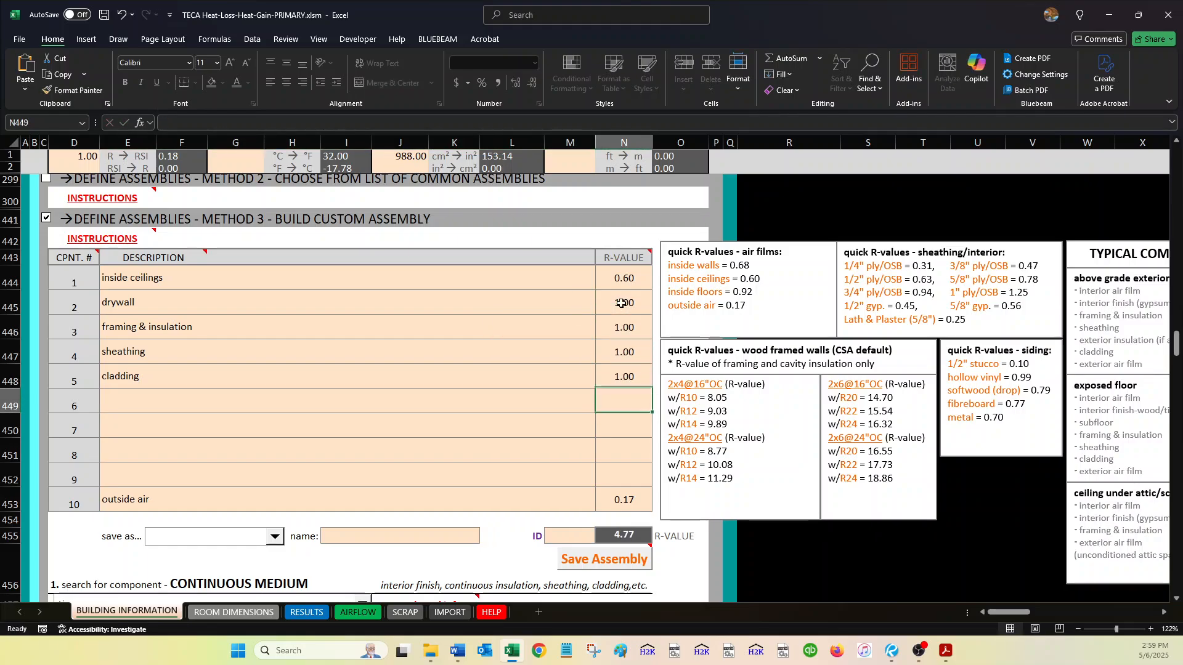
- Examine how the component R-values add up to the assembly total, and view the assembly types available for saving
{"action": "left_click", "coordinate": [641, 534]}
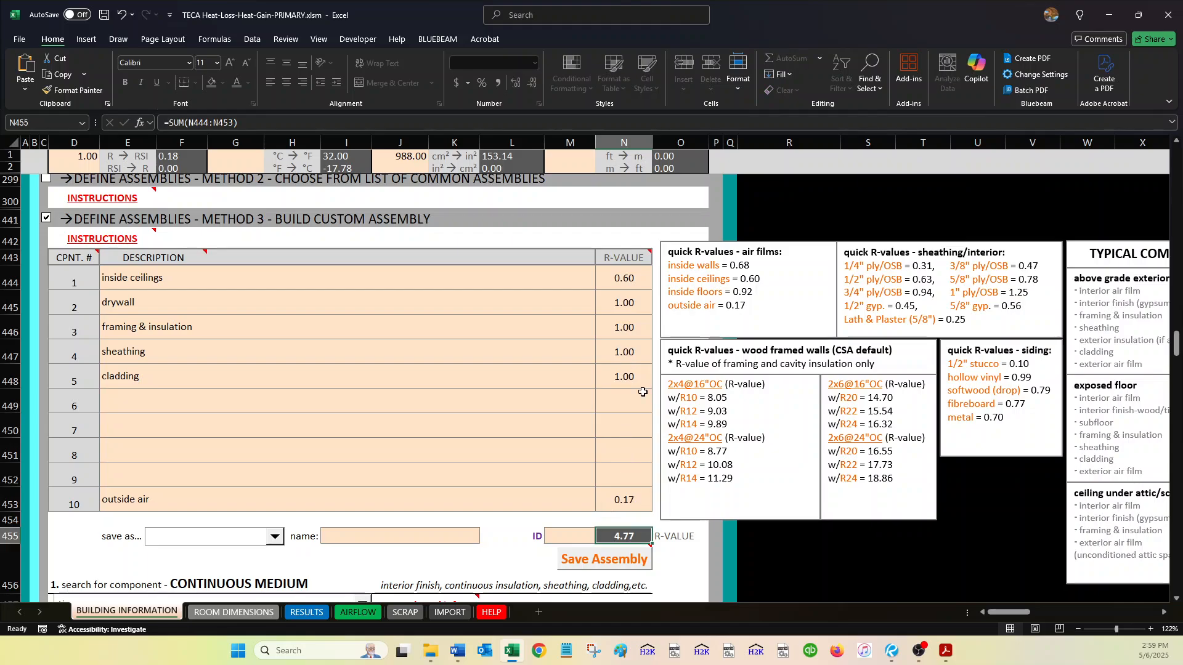
{"action": "left_click_drag", "start_coordinate": [625, 283], "coordinate": [625, 493]}
{"action": "left_click_drag", "start_coordinate": [321, 281], "coordinate": [625, 496]}
{"action": "left_click", "coordinate": [624, 500]}
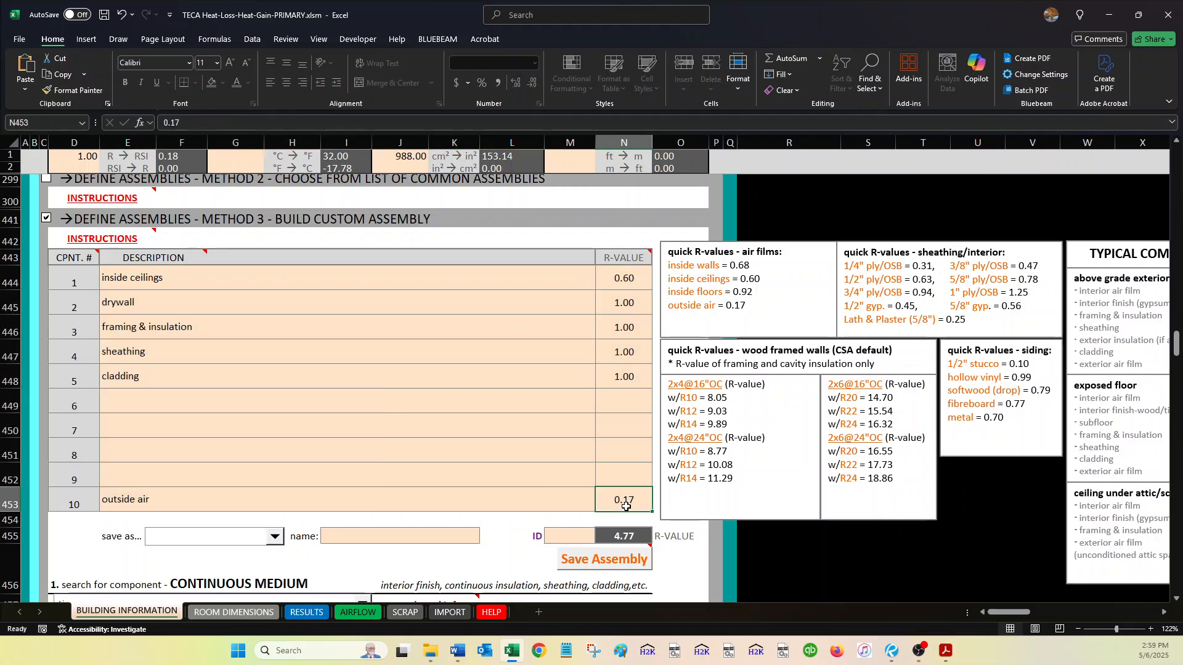
{"action": "left_click", "coordinate": [624, 537]}
{"action": "scroll", "coordinate": [623, 535], "scroll_direction": "down", "scroll_amount": 1}
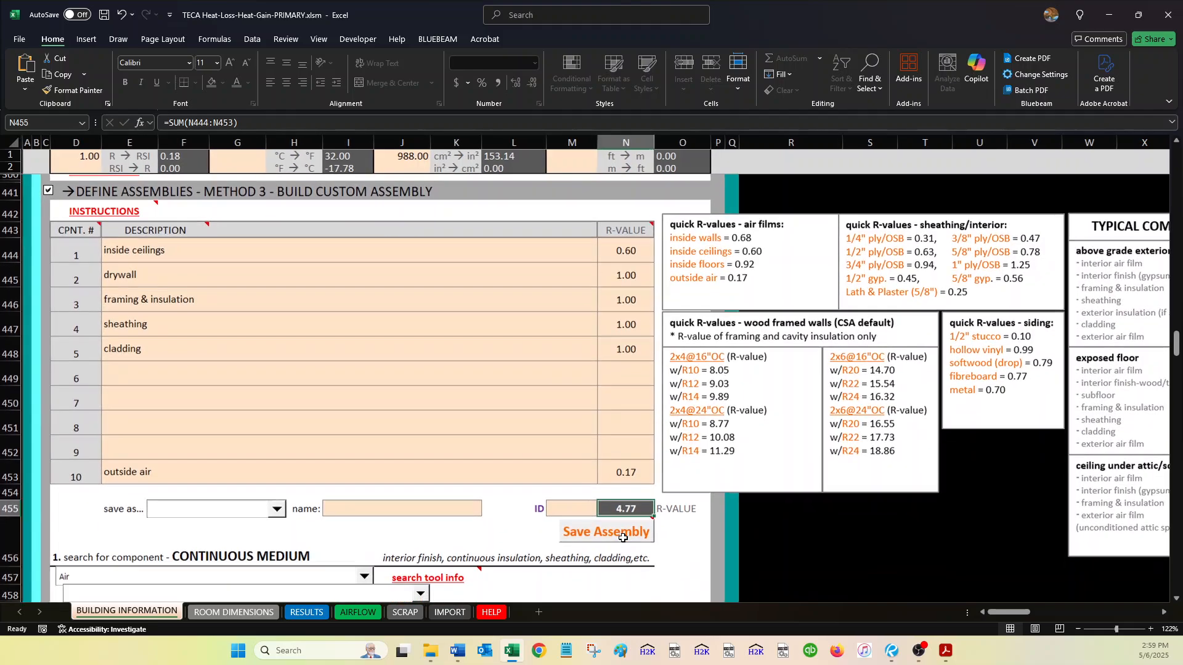
{"action": "left_click", "coordinate": [275, 509]}
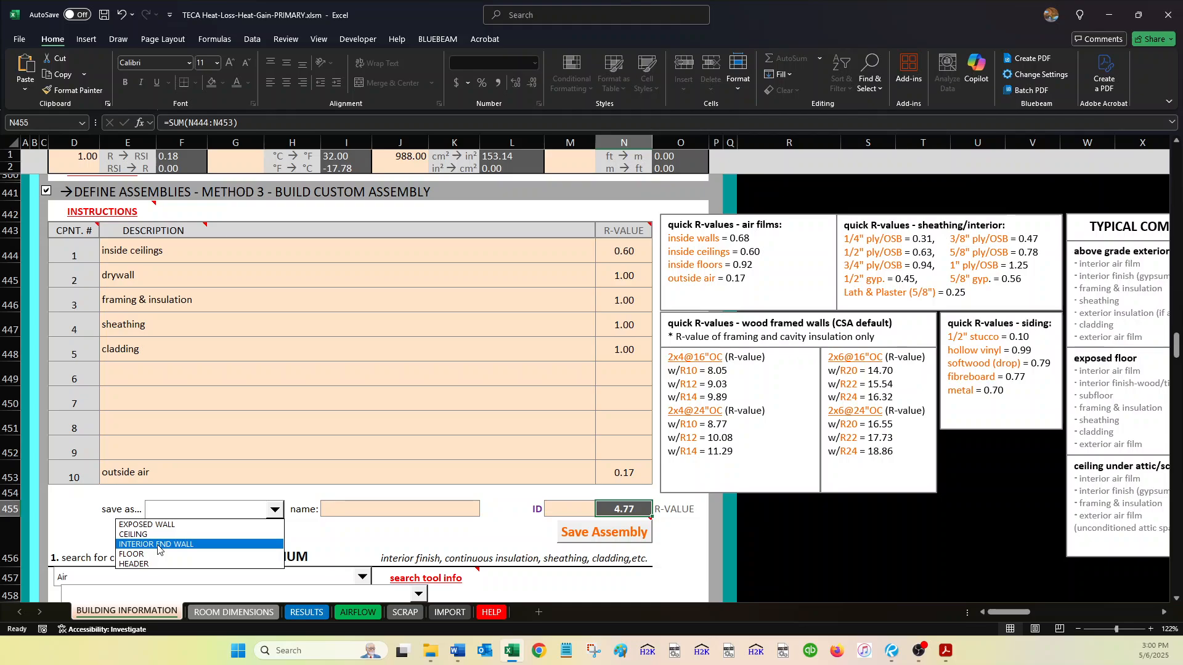
{"action": "left_click", "coordinate": [371, 516]}
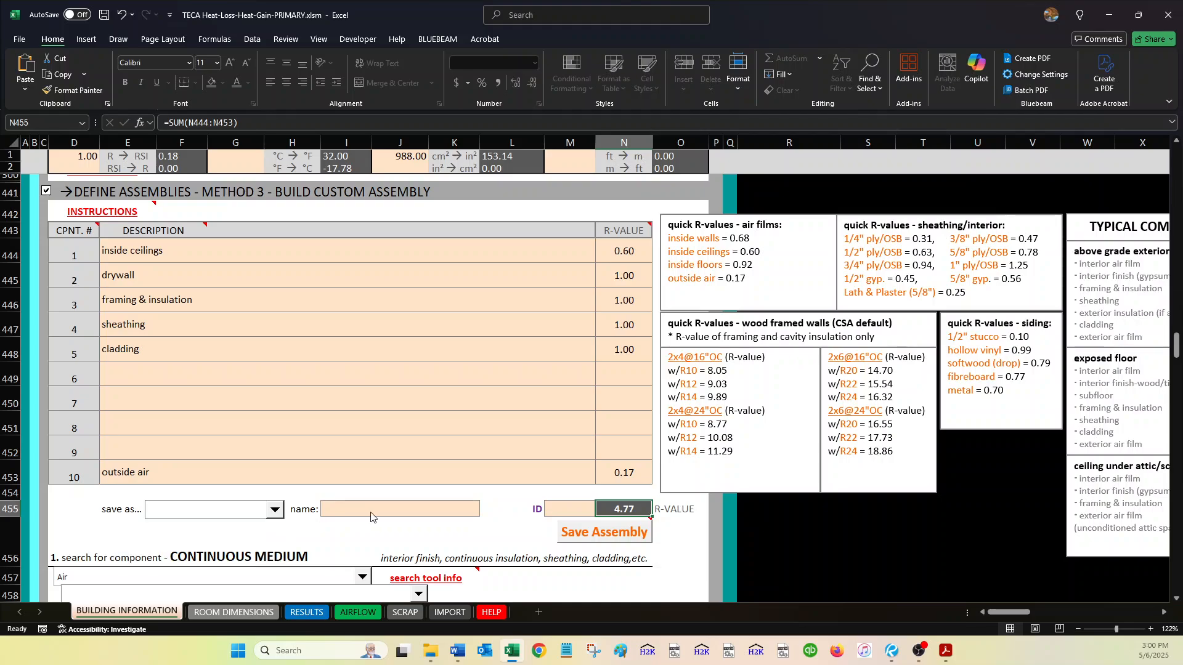
- Clear all ten component rows, descriptions and R-values, from the custom assembly table
{"action": "left_click", "coordinate": [430, 253]}
{"action": "left_click_drag", "start_coordinate": [430, 253], "coordinate": [621, 467]}
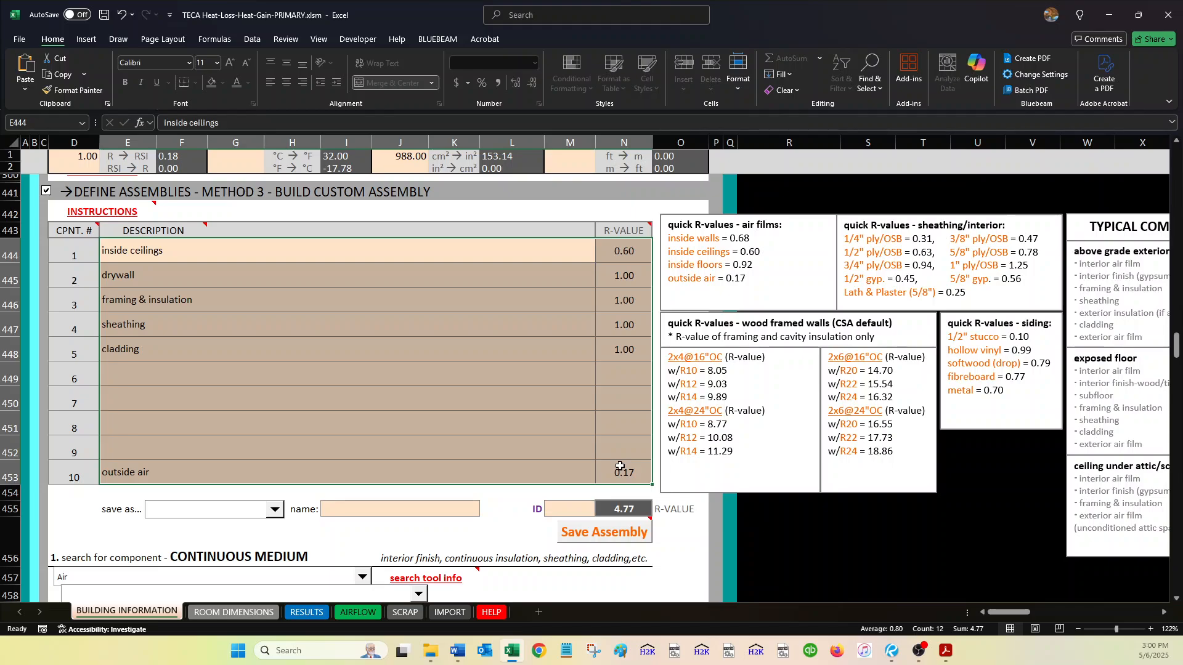
{"action": "key", "text": "Delete"}
- Examine the Typical Components of Assemblies reference, especially the component list for an above grade exterior wall
{"action": "scroll", "coordinate": [620, 466], "scroll_direction": "right", "scroll_amount": 3}
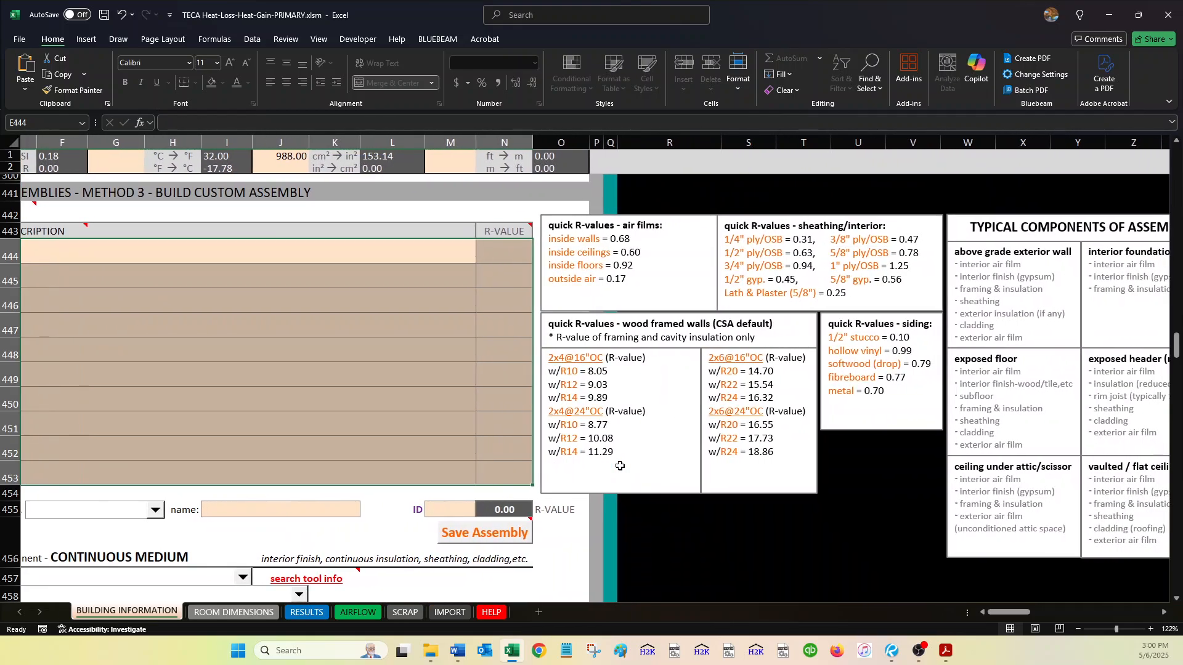
{"action": "scroll", "coordinate": [620, 466], "scroll_direction": "right", "scroll_amount": 1}
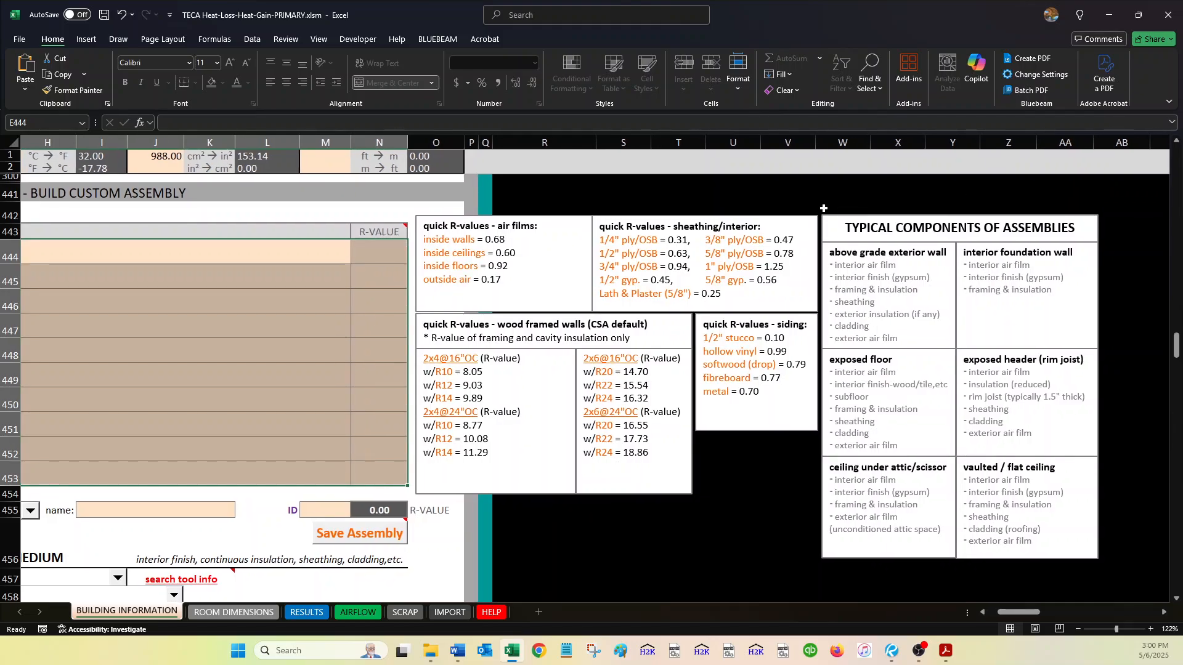
{"action": "left_click_drag", "start_coordinate": [824, 208], "coordinate": [1100, 552]}
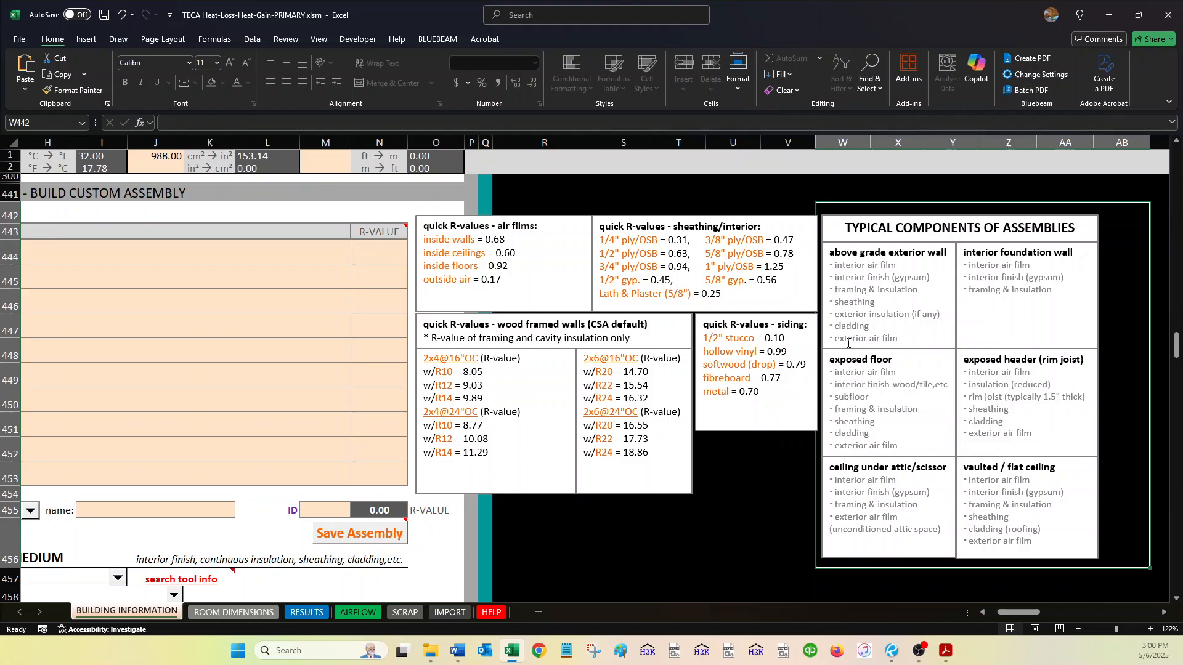
{"action": "left_click", "coordinate": [902, 308]}
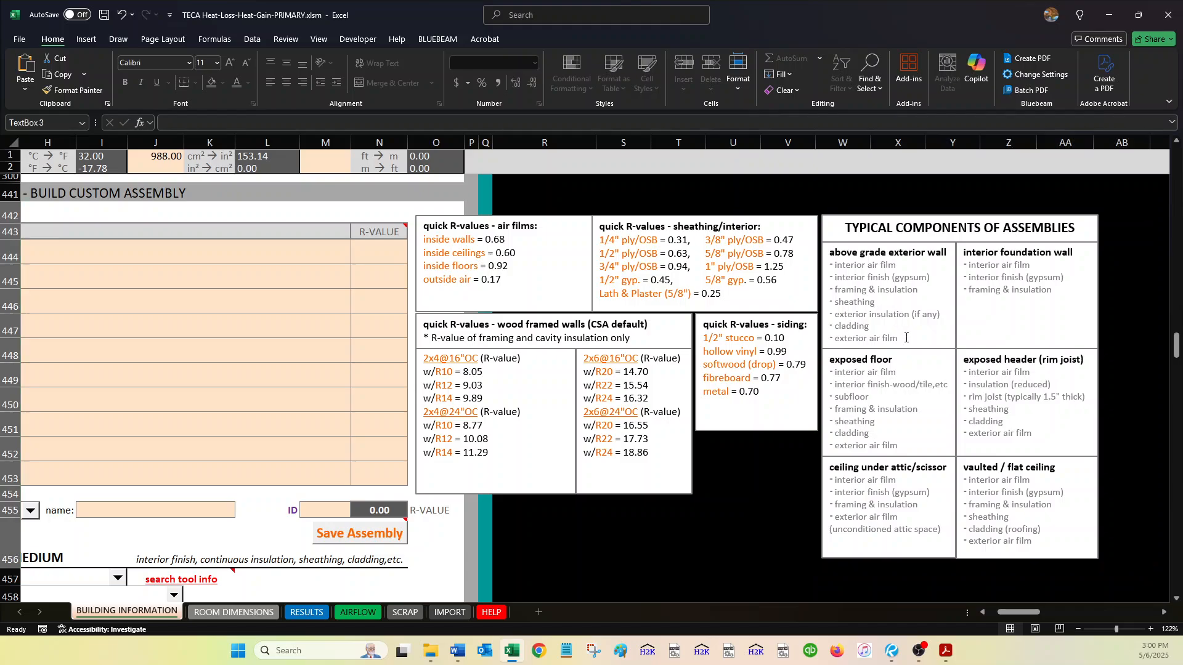
{"action": "left_click_drag", "start_coordinate": [905, 340], "coordinate": [825, 270]}
{"action": "left_click", "coordinate": [899, 269]}
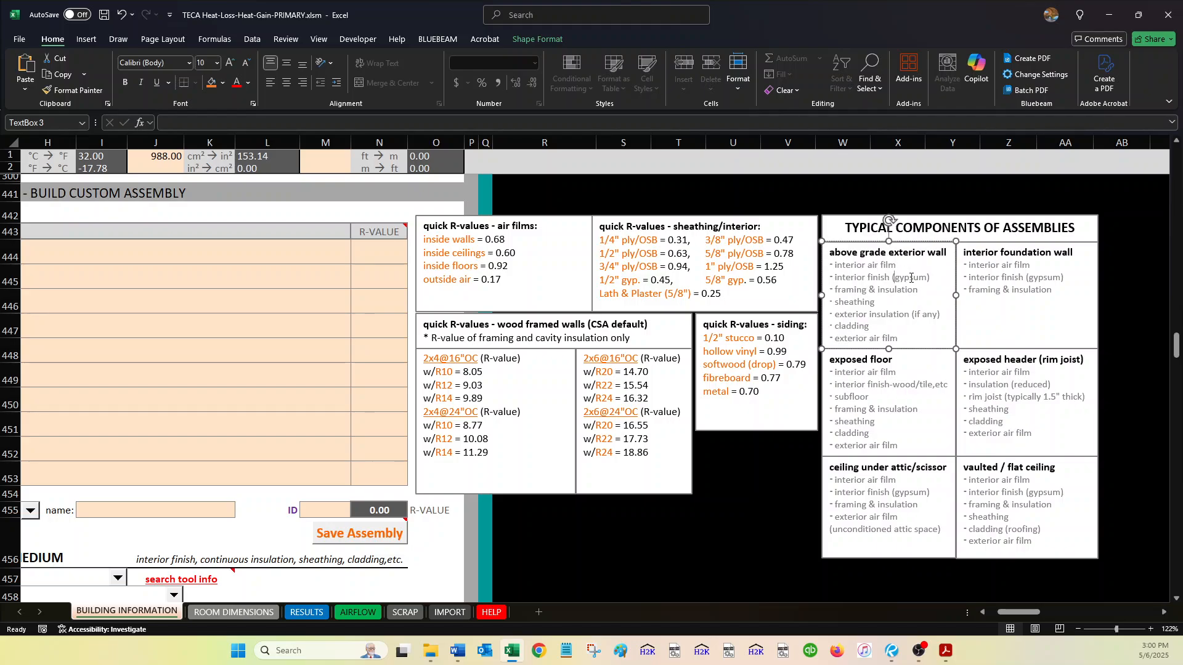
{"action": "key", "text": "Down"}
{"action": "scroll", "coordinate": [524, 319], "scroll_direction": "left", "scroll_amount": 1}
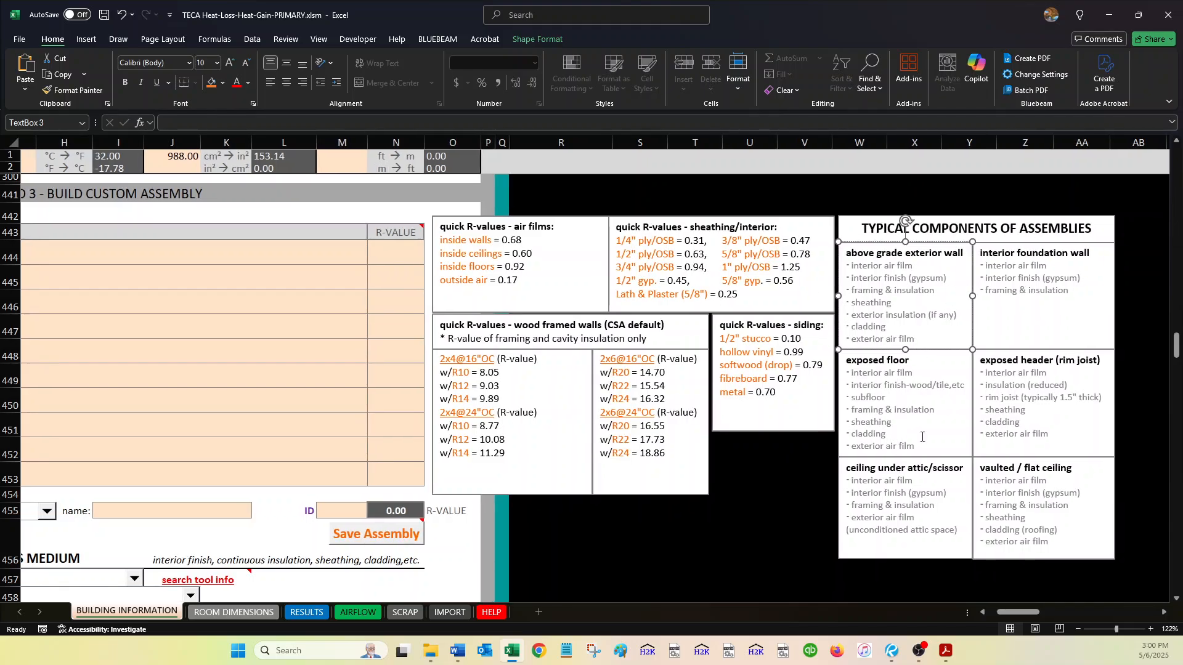
{"action": "scroll", "coordinate": [1028, 349], "scroll_direction": "left", "scroll_amount": 10}
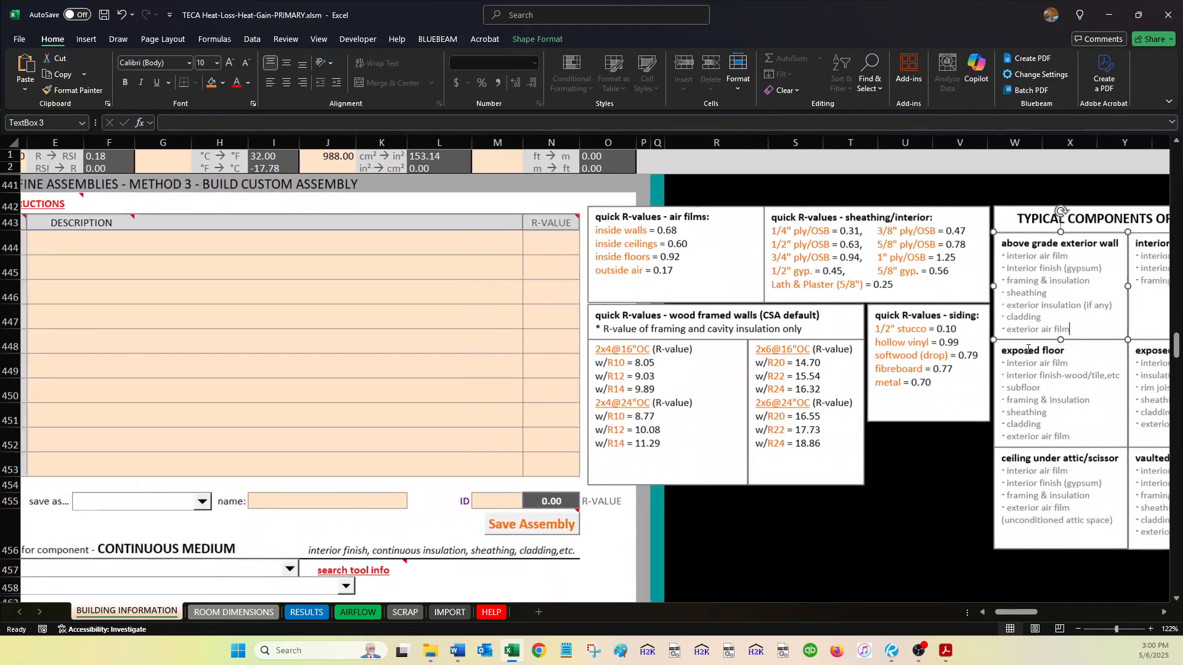
- Enter interior air as the description of the first component, following the above grade exterior wall reference list
{"action": "left_click", "coordinate": [457, 244]}
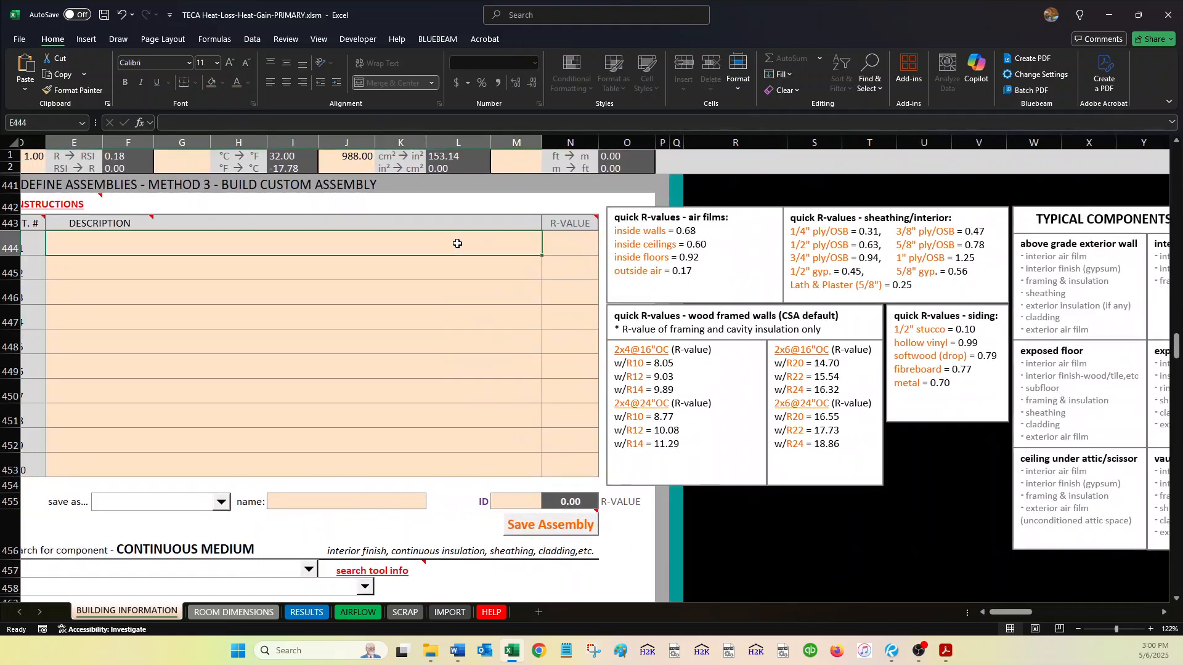
{"action": "scroll", "coordinate": [458, 244], "scroll_direction": "left", "scroll_amount": 1}
{"action": "scroll", "coordinate": [458, 244], "scroll_direction": "right", "scroll_amount": 8}
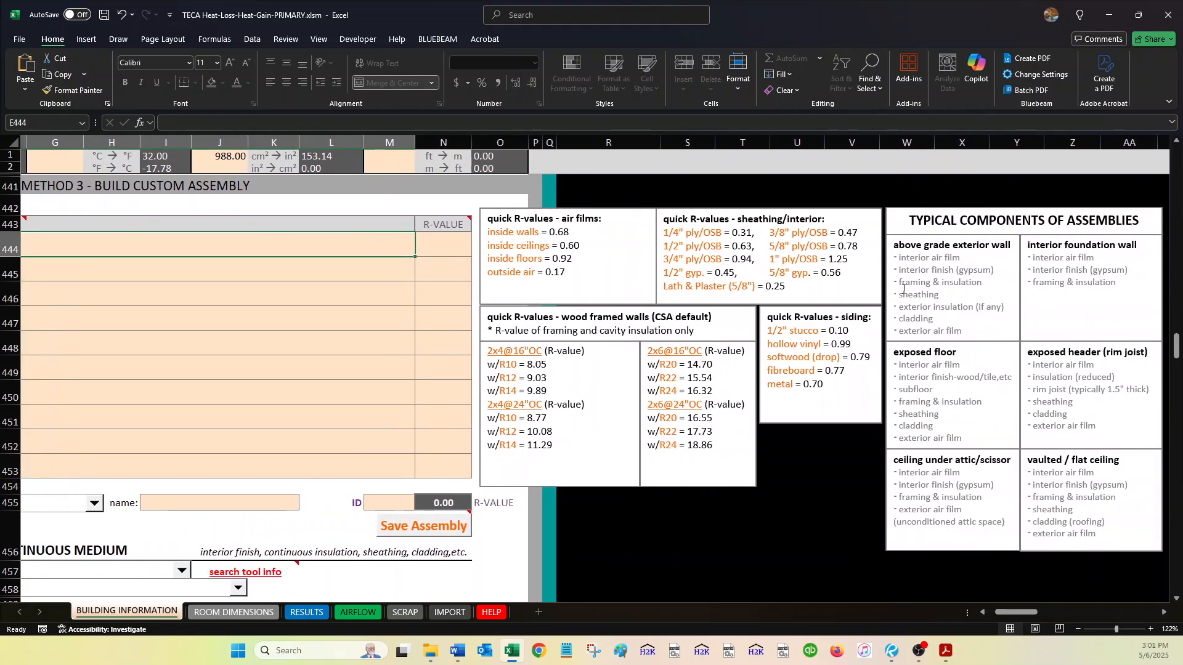
{"action": "scroll", "coordinate": [904, 289], "scroll_direction": "left", "scroll_amount": 6}
{"action": "type", "text": "in"}
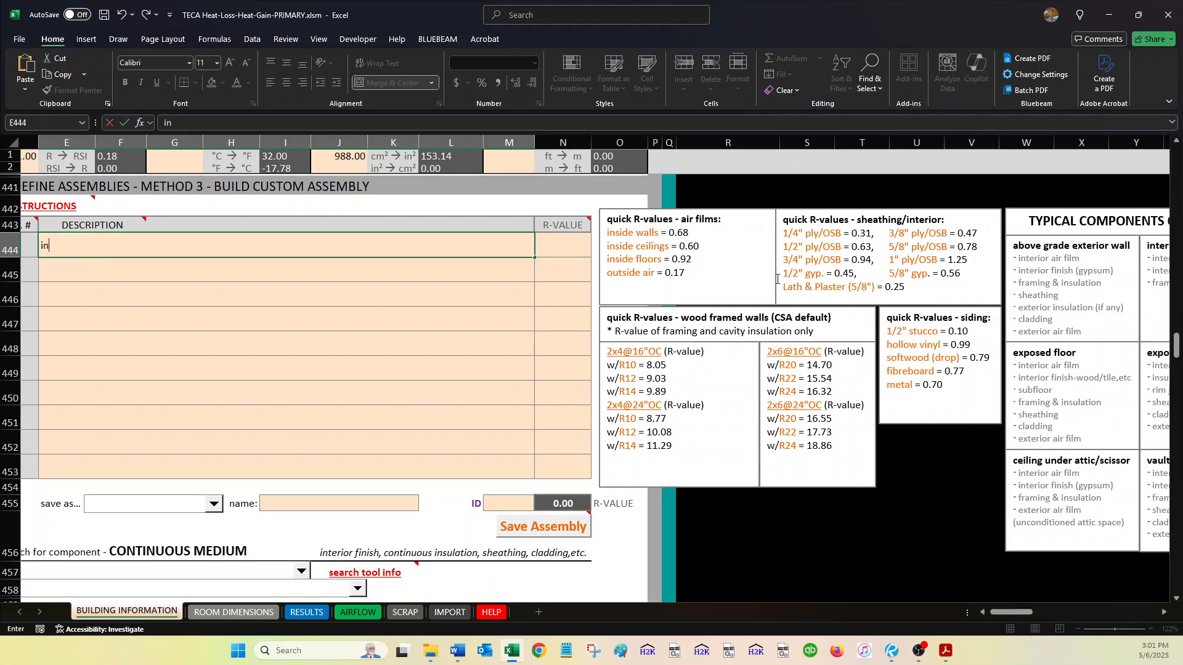
{"action": "type", "text": "terior air"}
{"action": "key", "text": "Return"}
- Enter interior finish as the description of the second component, correcting its spelling
{"action": "type", "text": "interior finiah"}
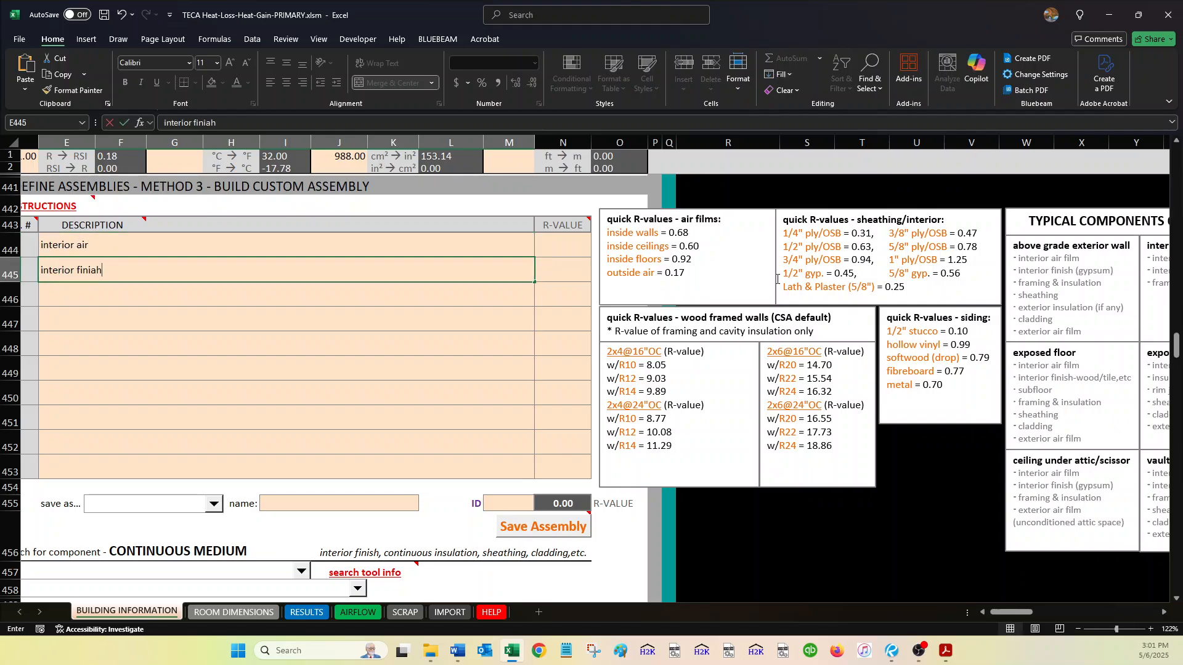
{"action": "key", "text": "Return"}
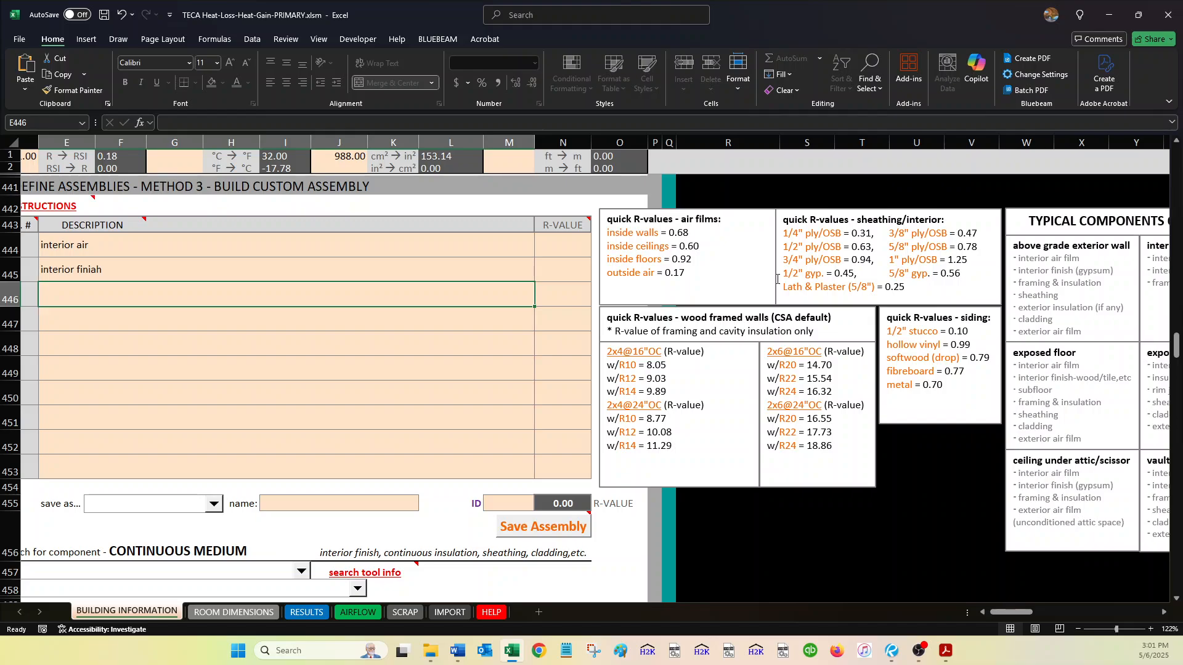
{"action": "double_click", "coordinate": [466, 268]}
{"action": "key", "text": "BackSpace"}
{"action": "key", "text": "BackSpace"}
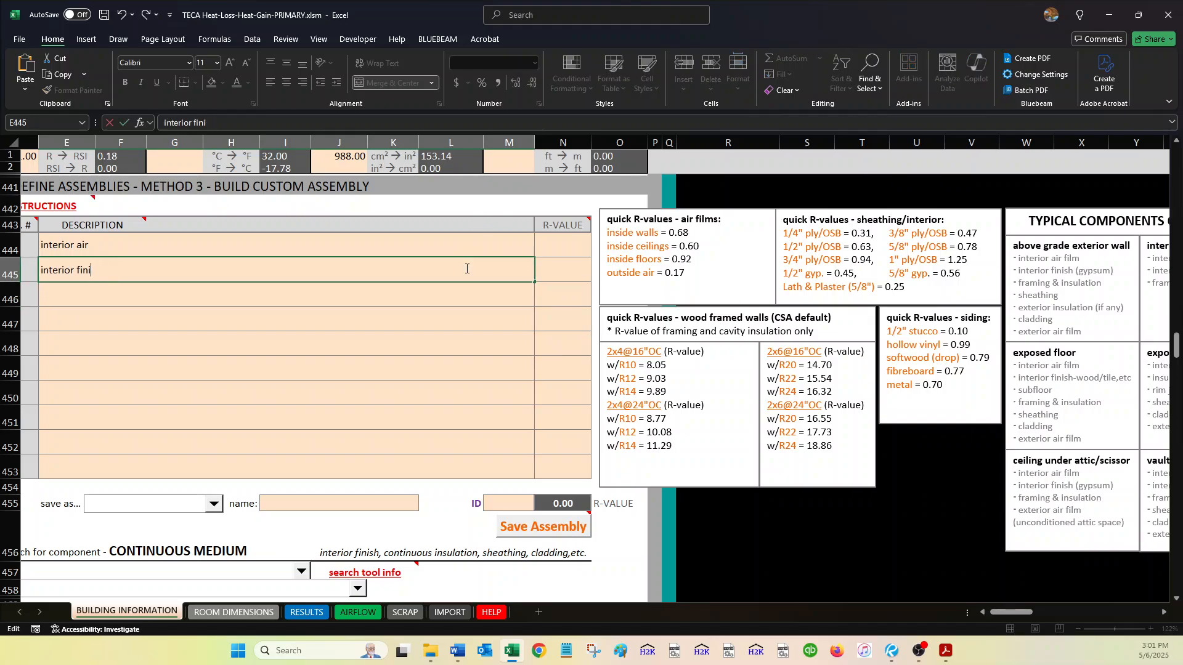
{"action": "type", "text": "sh"}
{"action": "key", "text": "Return"}
- Enter framing & insulation, sheathing and exterior insulation as the descriptions of components 3 to 5
{"action": "type", "text": "fra"}
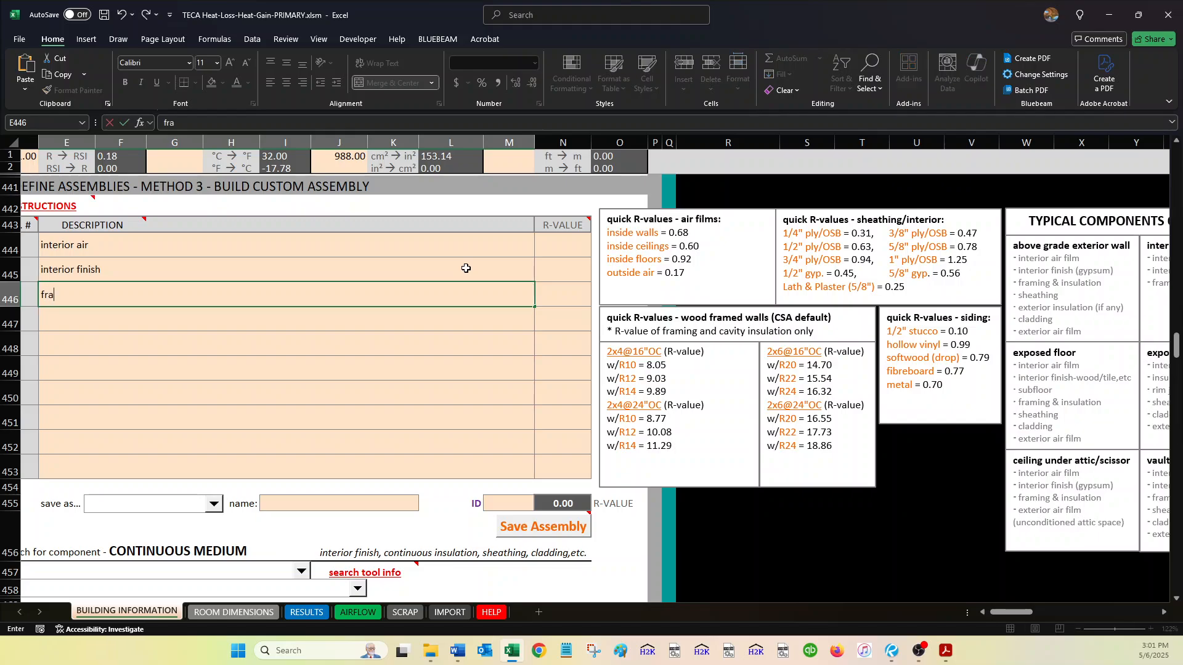
{"action": "type", "text": "ming & insulation"}
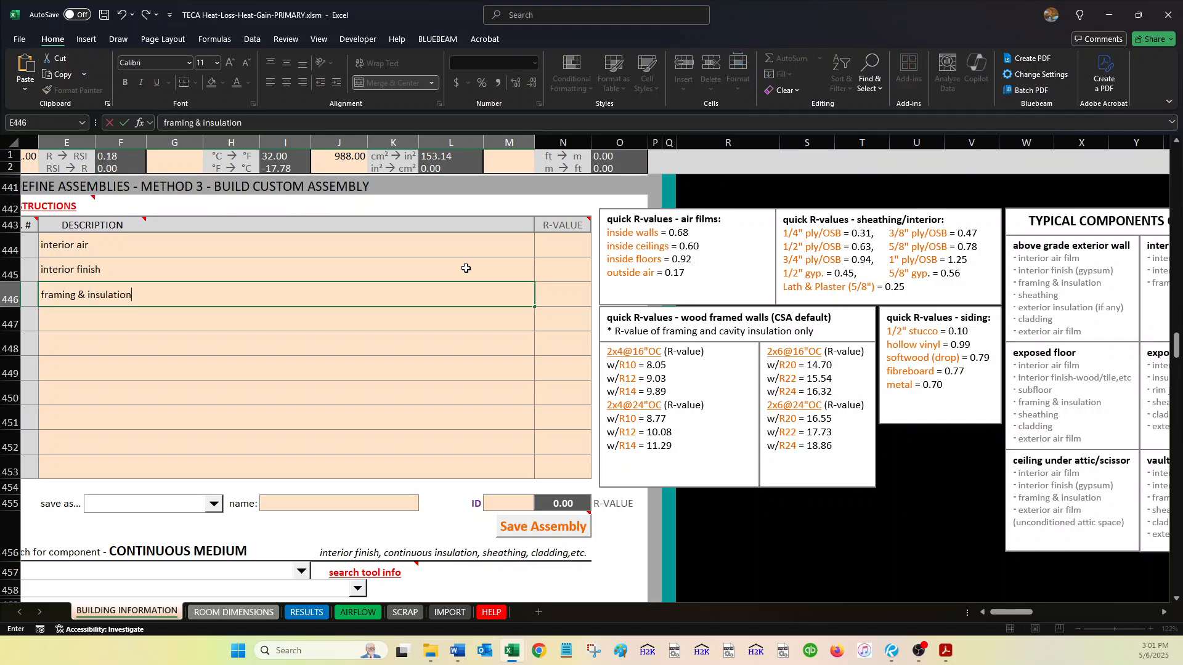
{"action": "key", "text": "Return"}
{"action": "type", "text": "sheathing"}
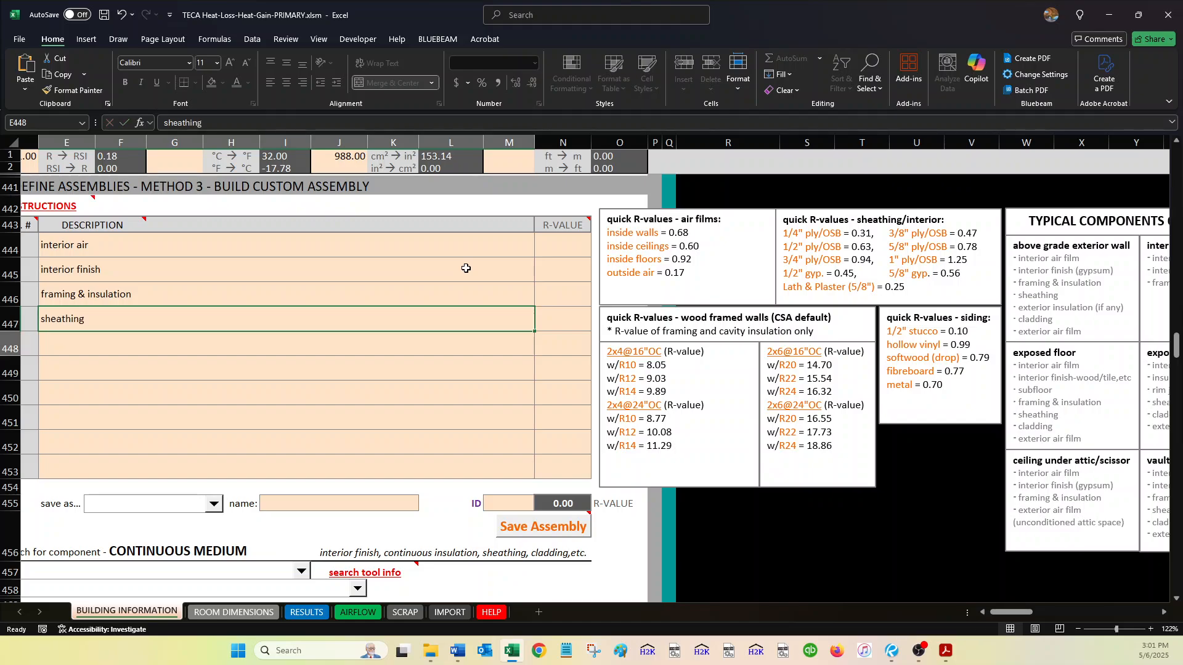
{"action": "key", "text": "Return"}
{"action": "type", "text": "exterior insulation"}
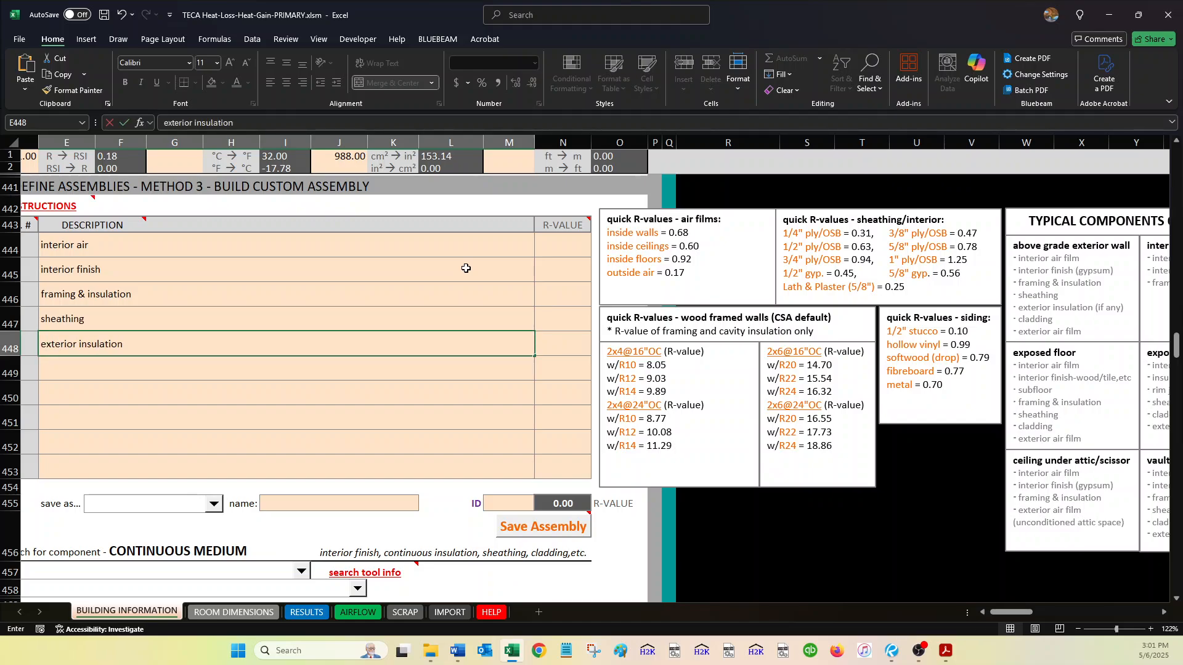
{"action": "key", "text": "Return"}
- Enter cladding as the description of component 6 and outside air as that of component 7
{"action": "type", "text": "dcladd"}
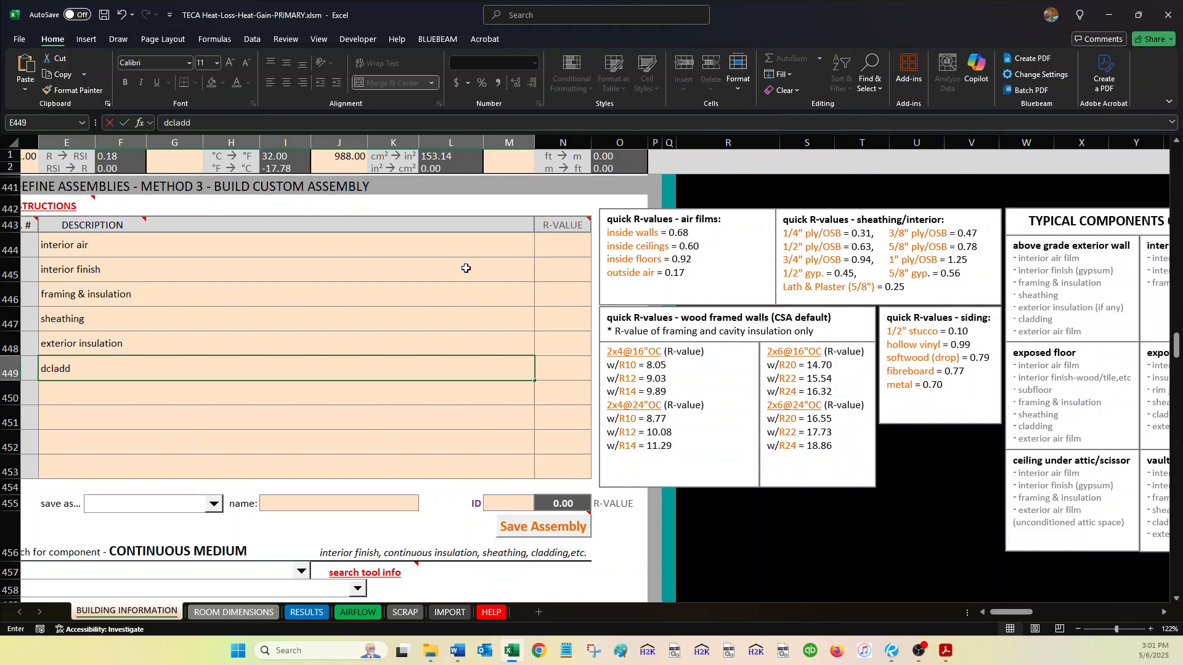
{"action": "key", "text": "BackSpace"}
{"action": "key", "text": "BackSpace"}
{"action": "type", "text": "cladding"}
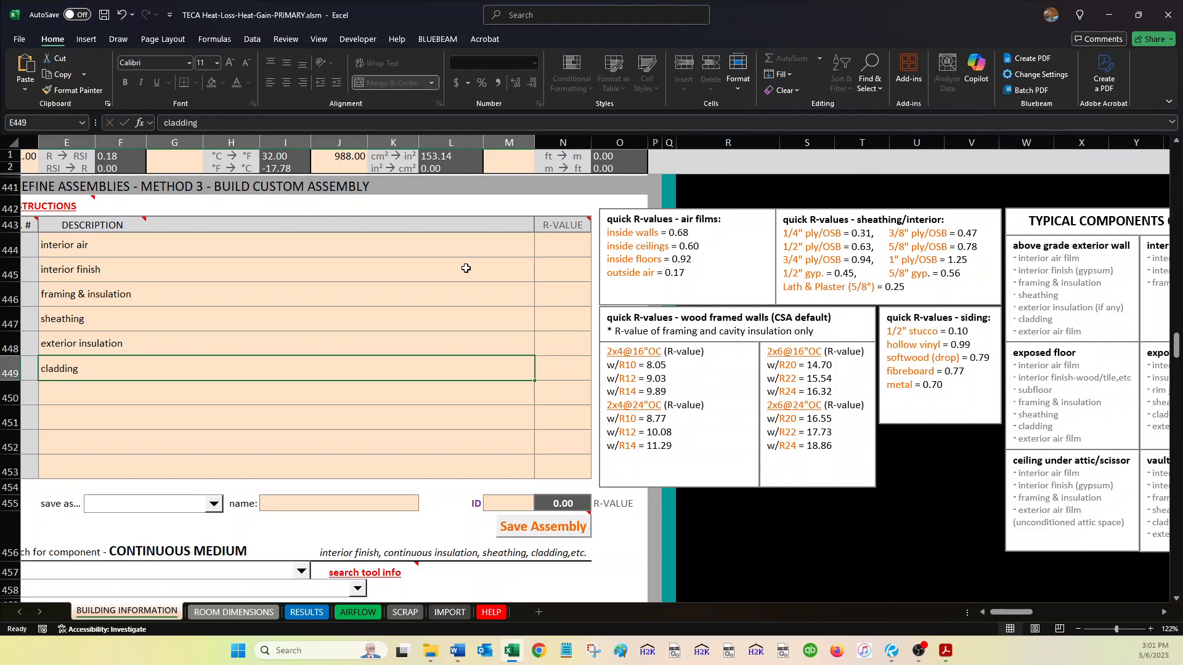
{"action": "key", "text": "Return"}
{"action": "type", "text": "outside"}
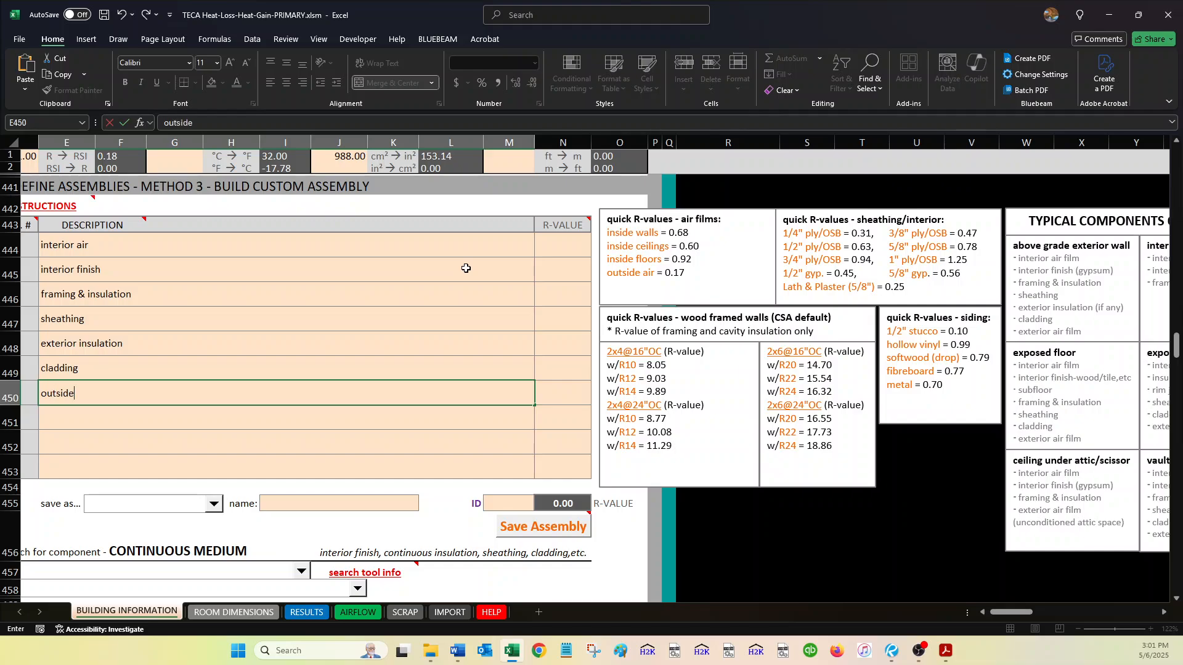
{"action": "type", "text": " air"}
{"action": "key", "text": "Return"}
- Examine the empty component R-values and the search tools for continuous and non-continuous medium components below the assembly table
{"action": "left_click_drag", "start_coordinate": [555, 244], "coordinate": [555, 386]}
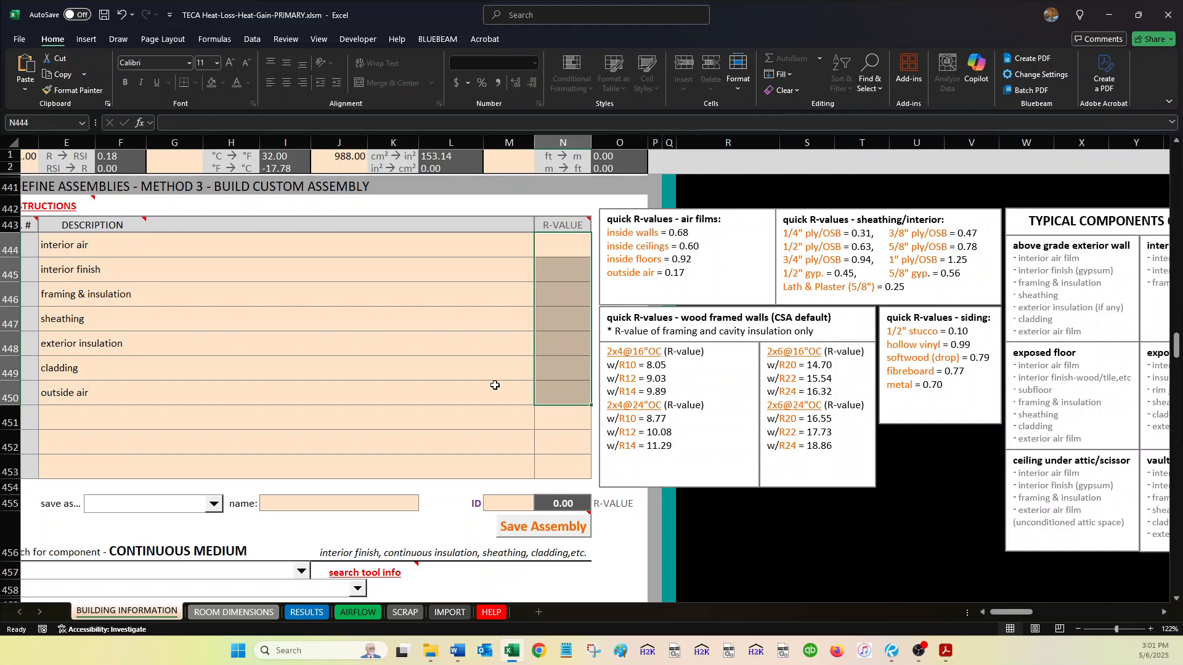
{"action": "scroll", "coordinate": [476, 384], "scroll_direction": "down", "scroll_amount": 5}
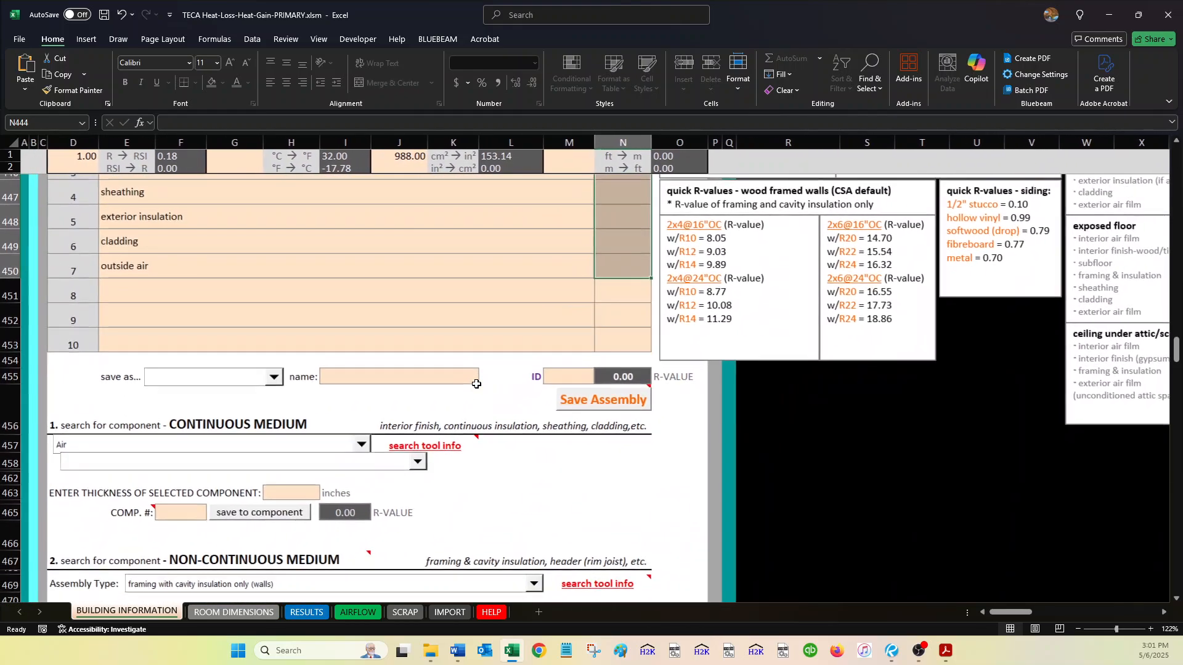
{"action": "scroll", "coordinate": [476, 384], "scroll_direction": "down", "scroll_amount": 2}
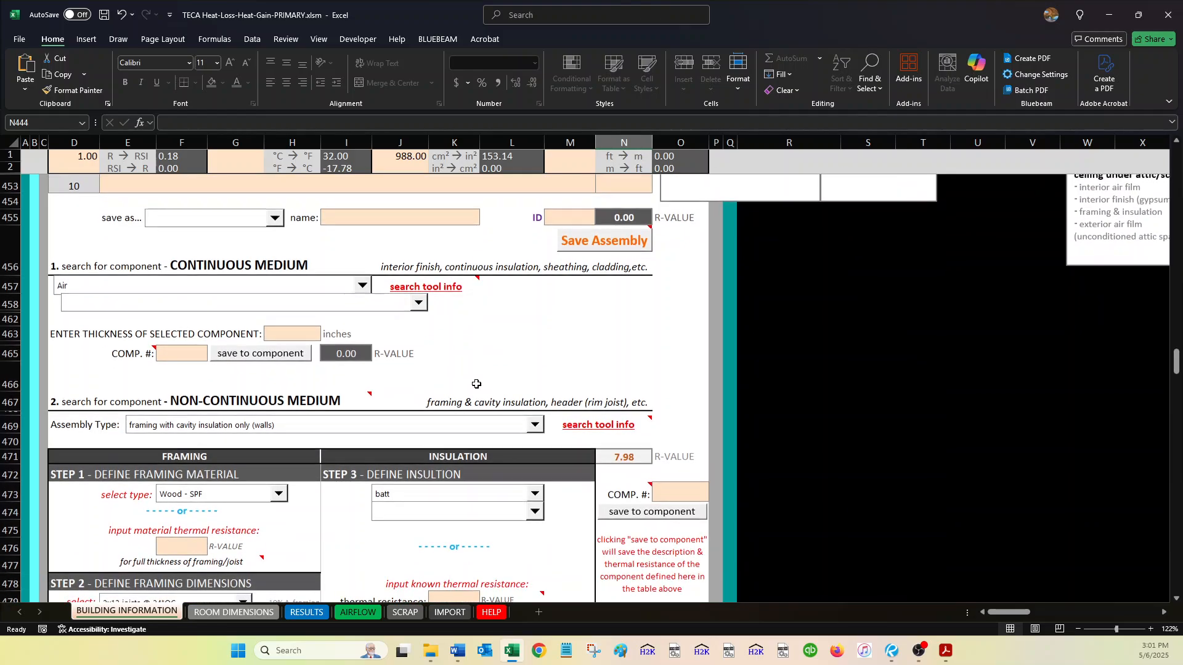
{"action": "left_click", "coordinate": [100, 267]}
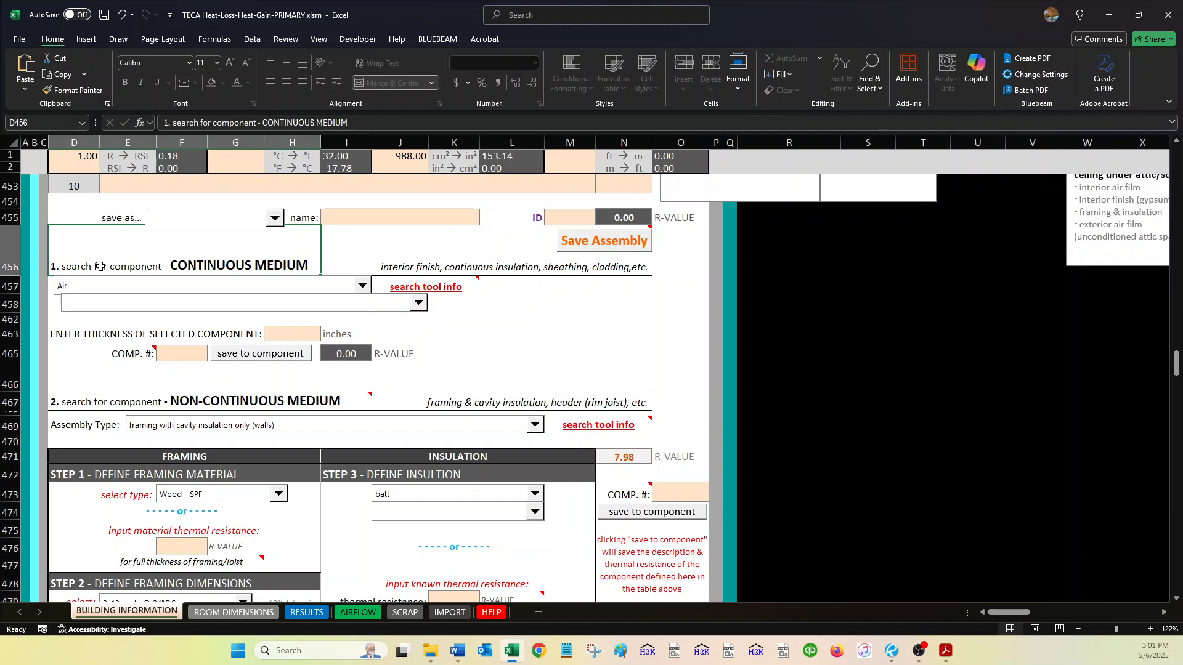
{"action": "scroll", "coordinate": [100, 266], "scroll_direction": "down", "scroll_amount": 1}
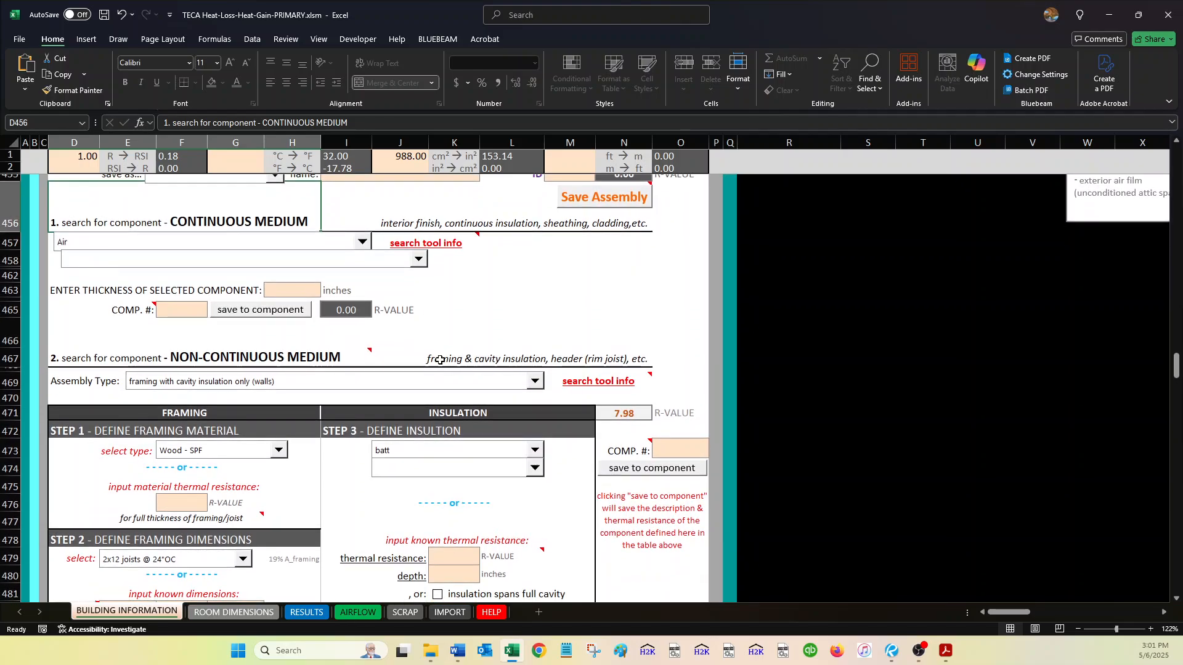
{"action": "left_click_drag", "start_coordinate": [438, 359], "coordinate": [616, 358]}
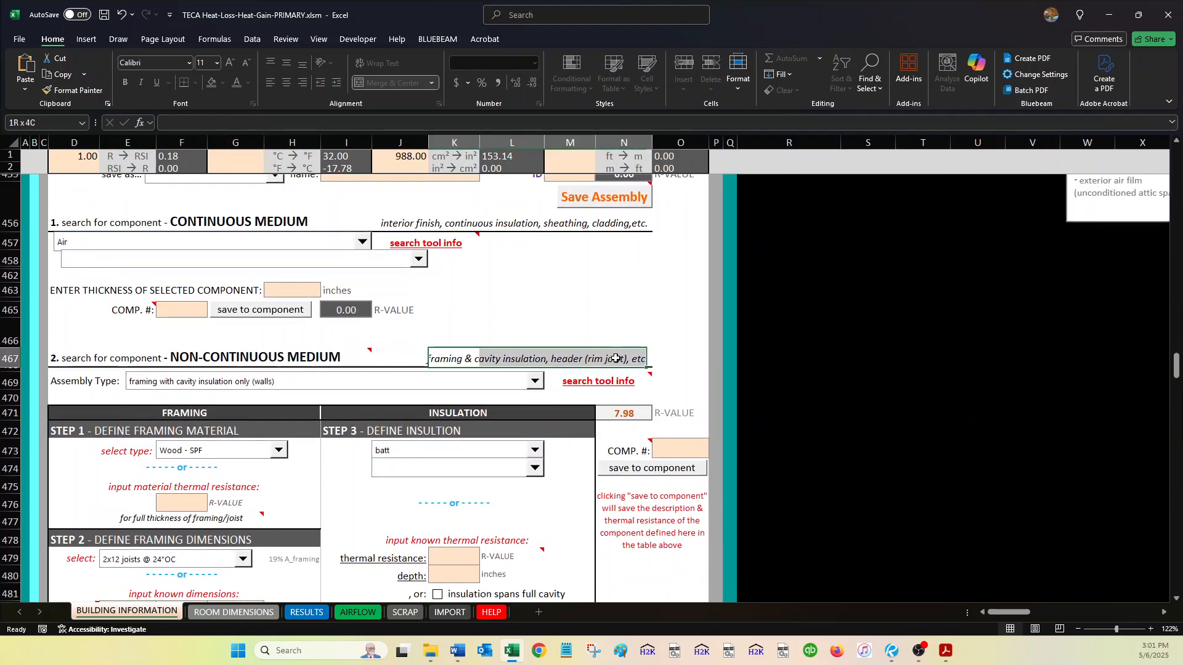
{"action": "left_click", "coordinate": [74, 359]}
{"action": "left_click", "coordinate": [475, 312]}
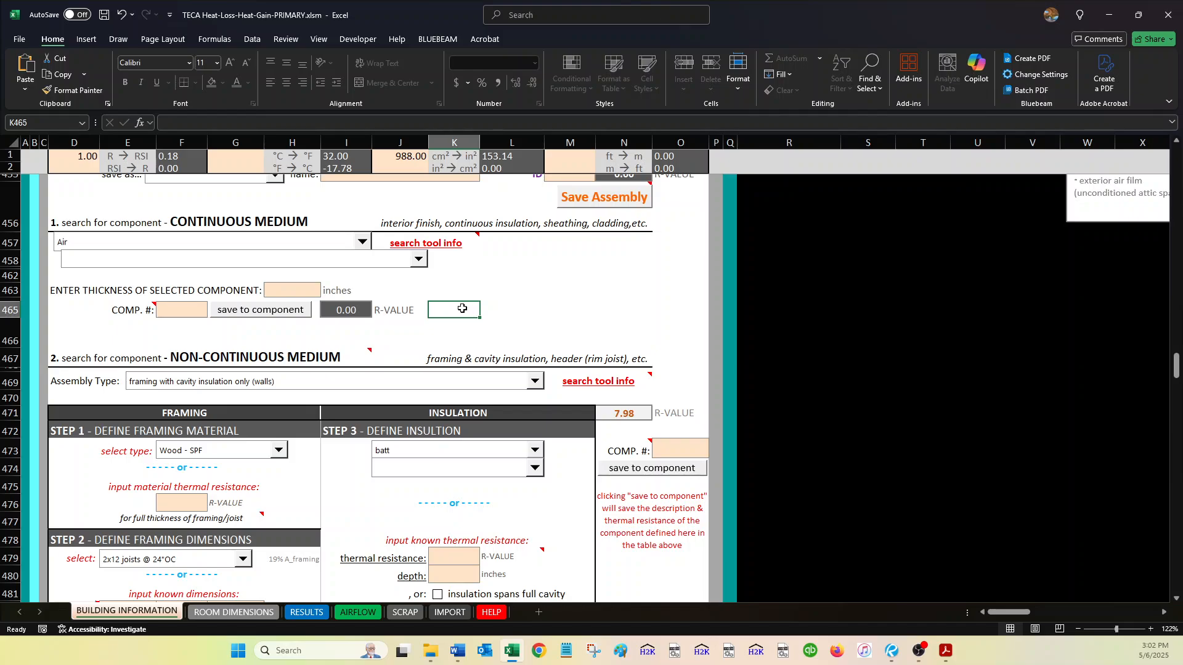
- Examine the quick R-value references for air films and for sheathing and interior finishes beside the component table
{"action": "scroll", "coordinate": [456, 304], "scroll_direction": "up", "scroll_amount": 1}
{"action": "scroll", "coordinate": [455, 304], "scroll_direction": "up", "scroll_amount": 6}
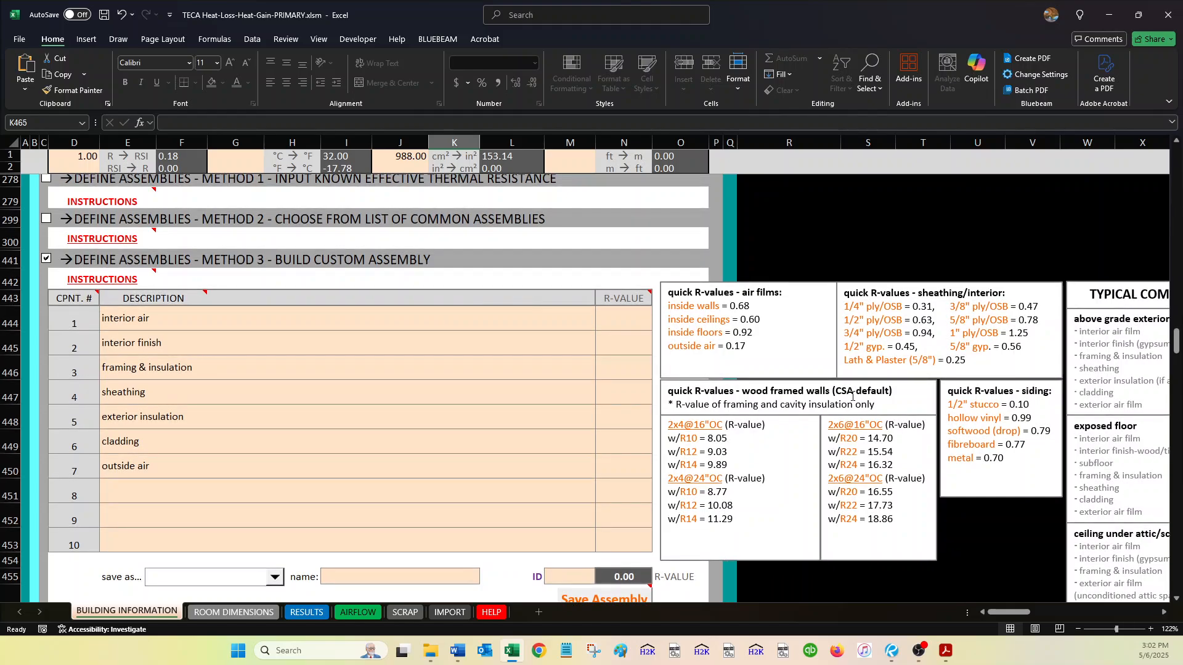
{"action": "left_click", "coordinate": [756, 321]}
{"action": "left_click_drag", "start_coordinate": [749, 347], "coordinate": [672, 311]}
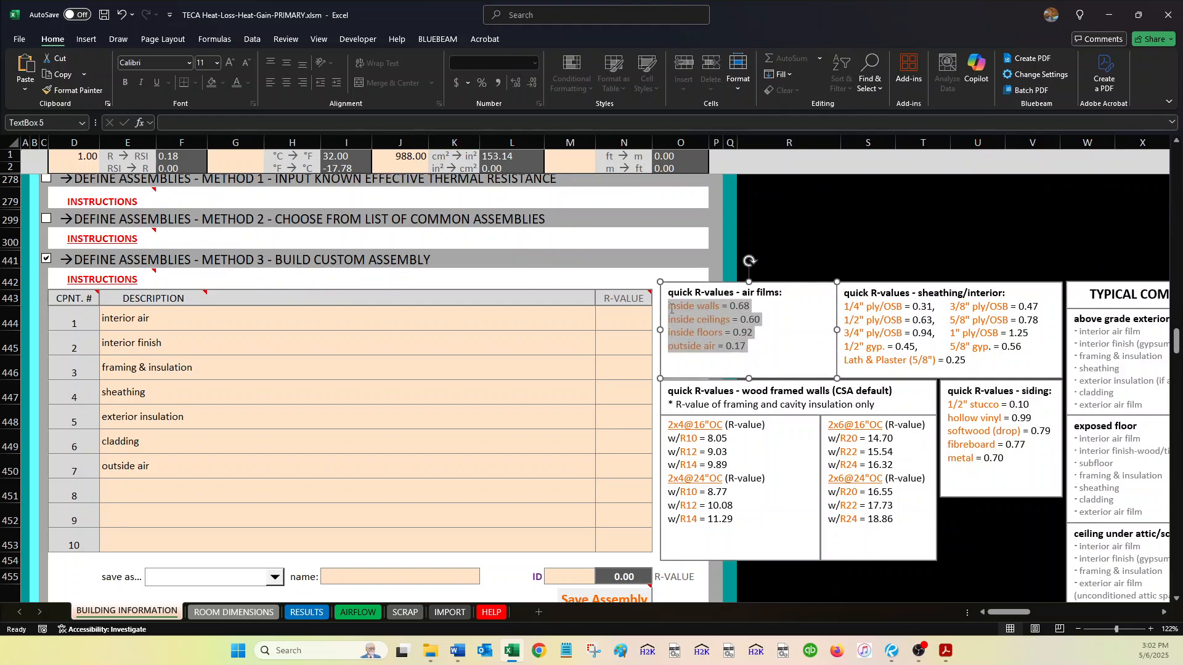
{"action": "left_click_drag", "start_coordinate": [983, 363], "coordinate": [834, 310]}
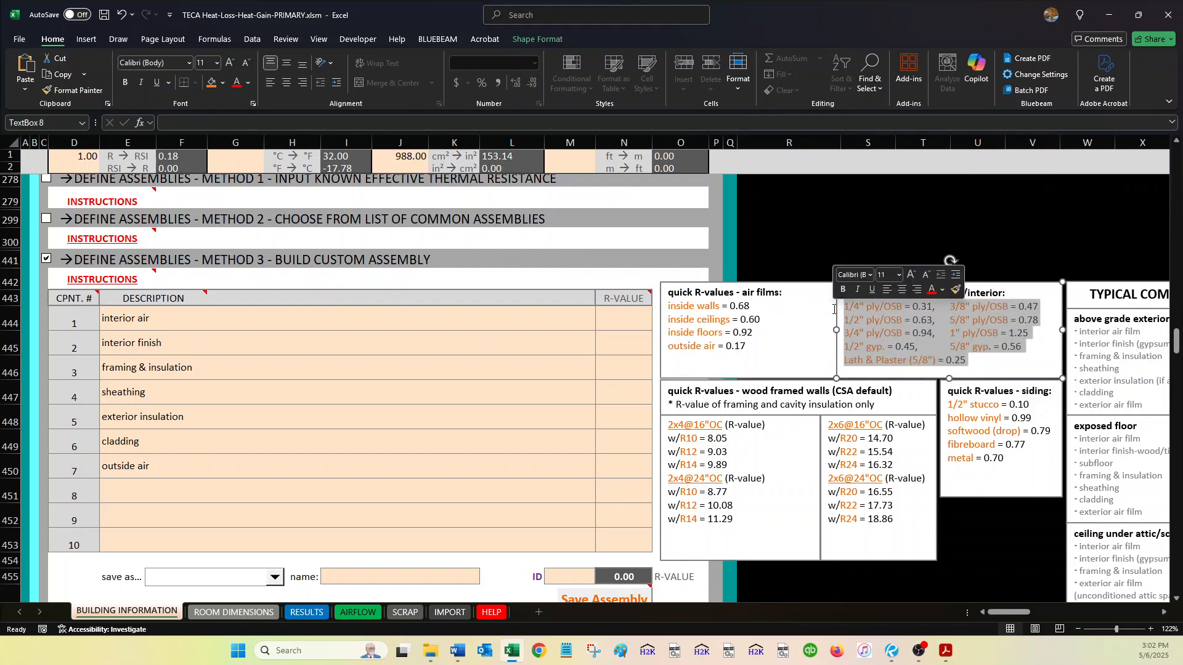
{"action": "left_click", "coordinate": [907, 346]}
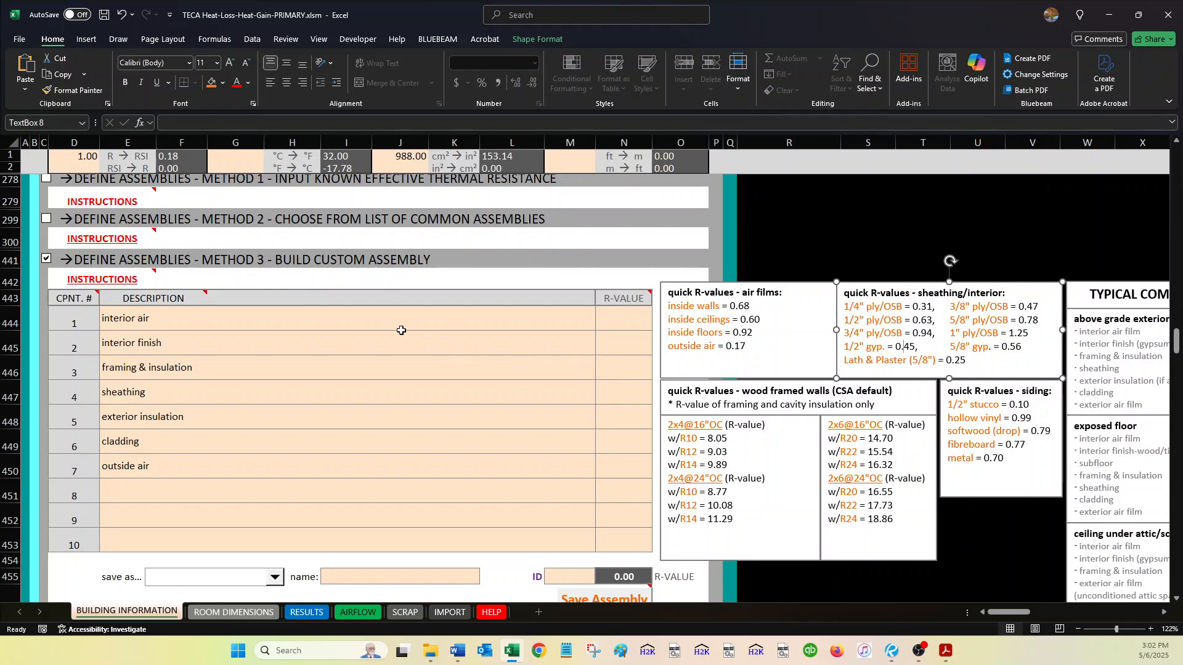
- Set the interior air component's R-value to 0.68, following the quick R-value for inside walls
{"action": "left_click", "coordinate": [346, 318]}
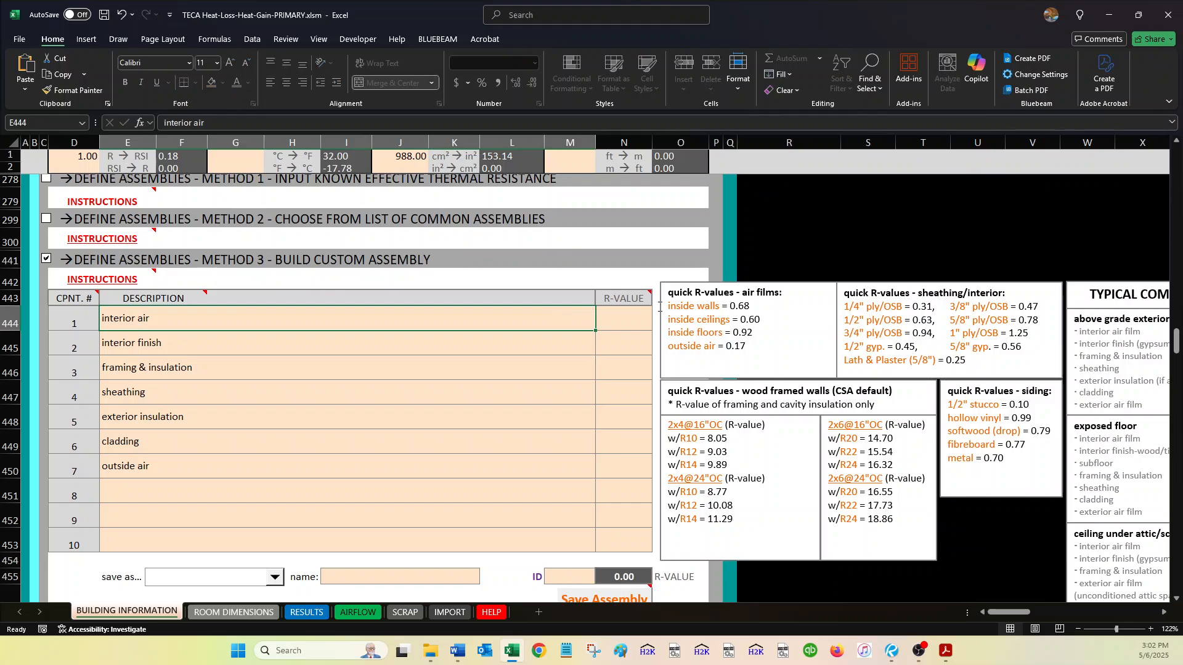
{"action": "left_click", "coordinate": [724, 306]}
{"action": "double_click", "coordinate": [732, 308]}
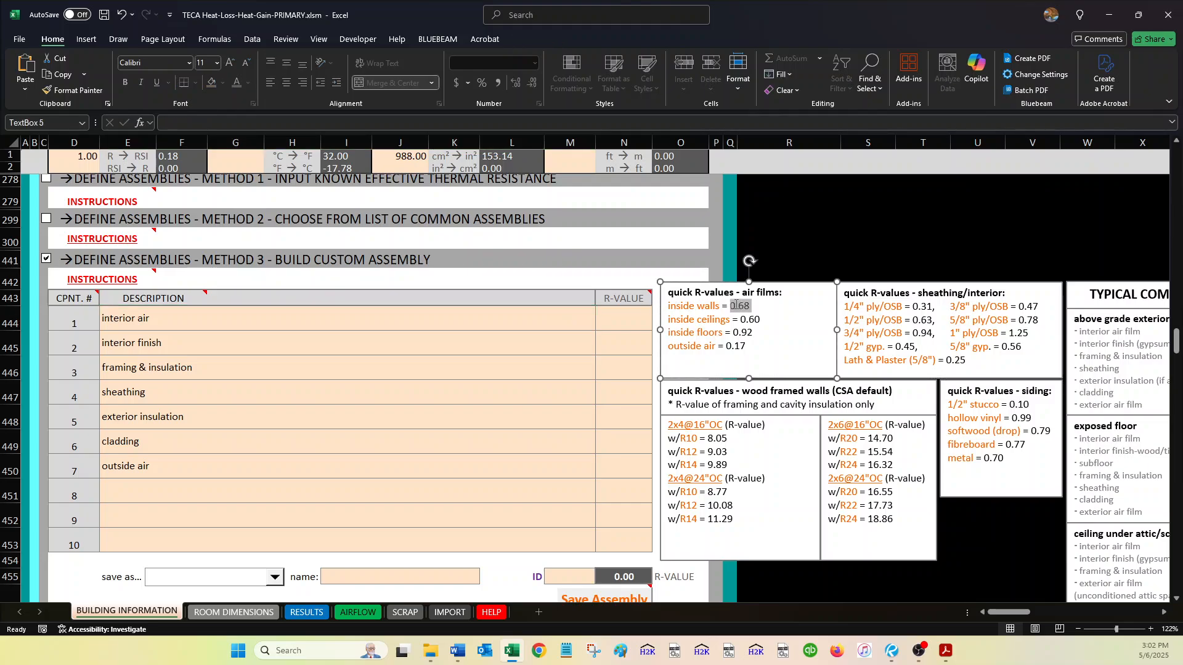
{"action": "left_click", "coordinate": [625, 319]}
{"action": "type", "text": "0.68"}
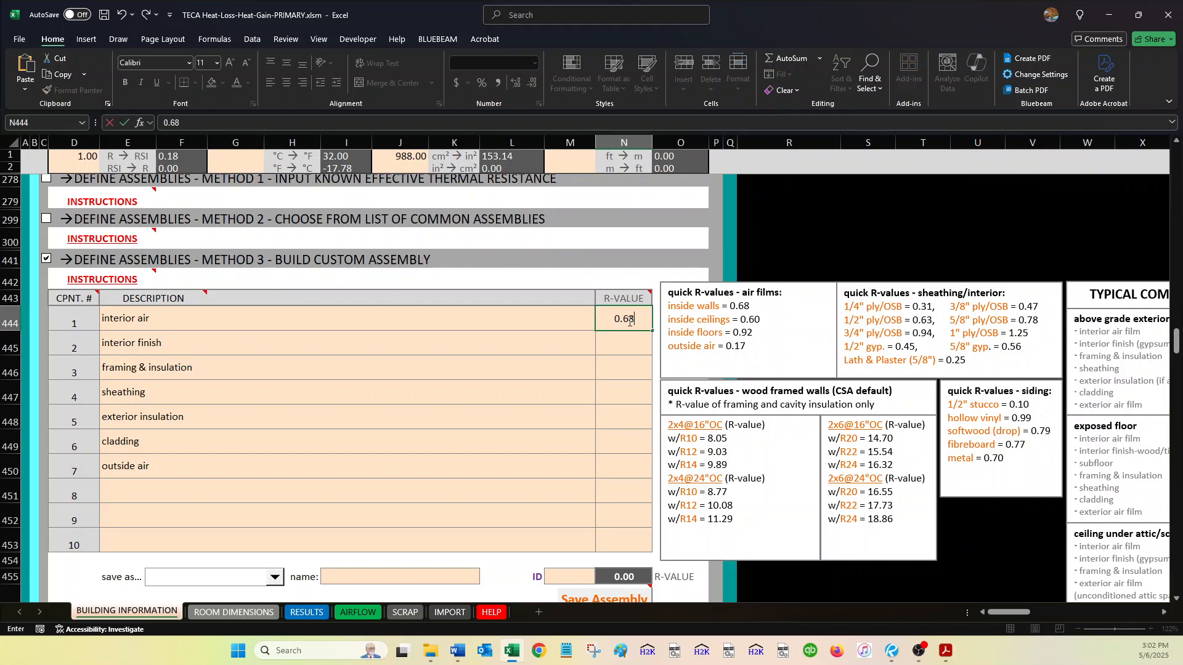
{"action": "key", "text": "Return"}
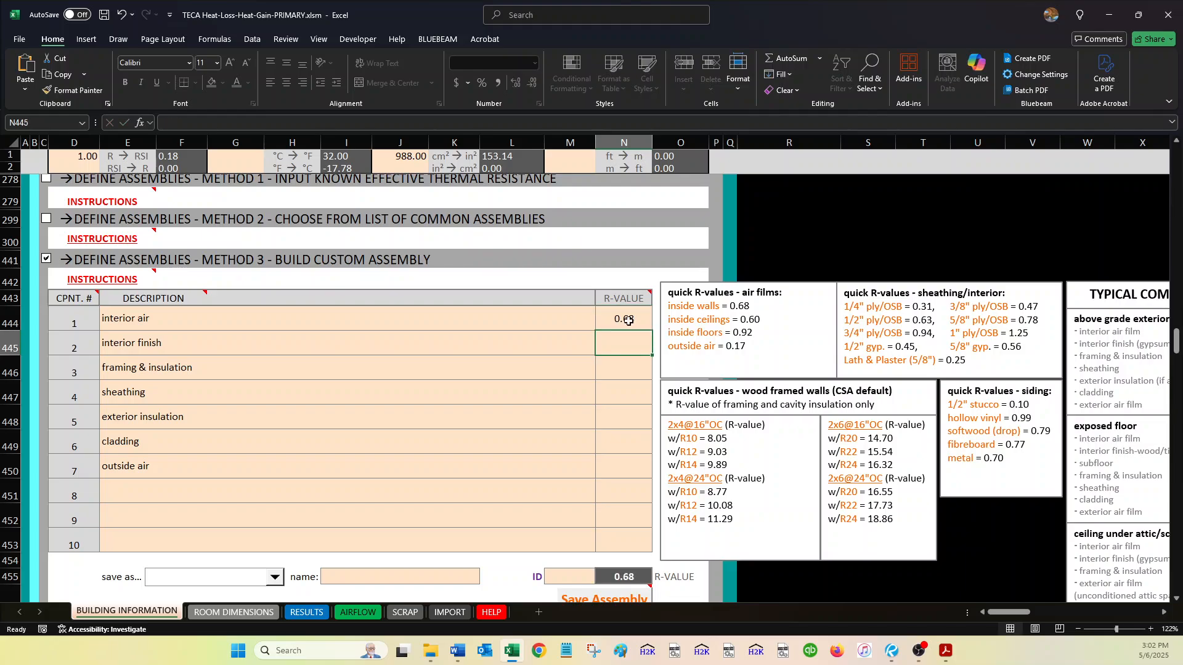
- Set the outside air component's R-value to 0.17, following the air film reference
{"action": "left_click", "coordinate": [633, 476]}
{"action": "double_click", "coordinate": [741, 346]}
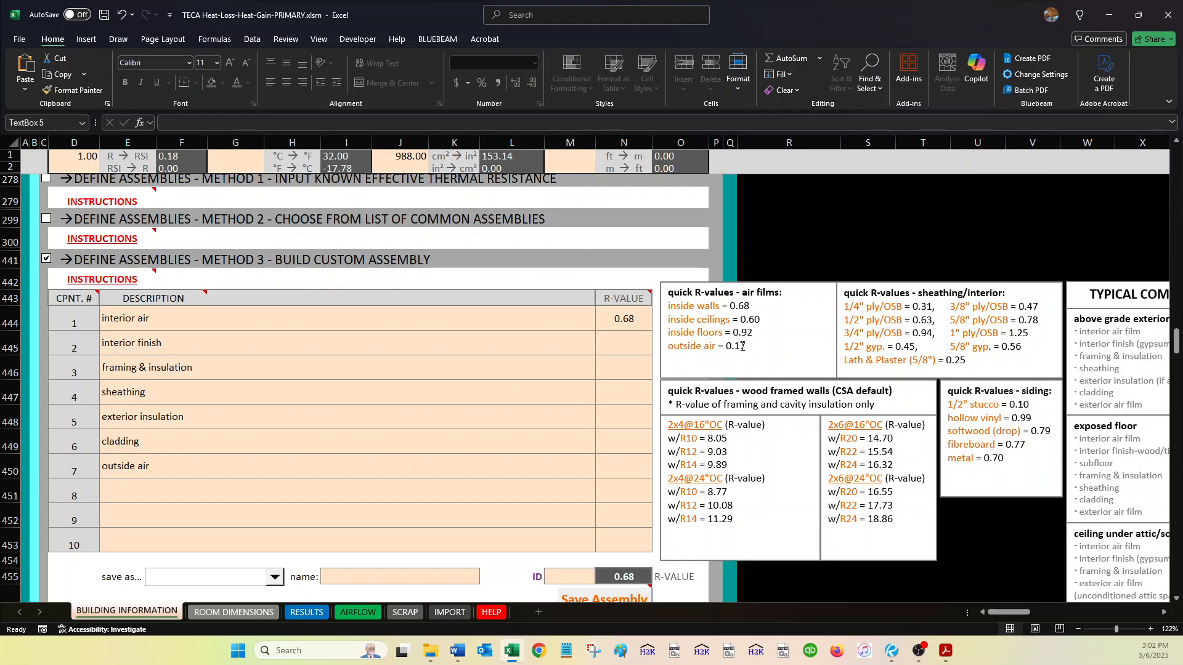
{"action": "left_click", "coordinate": [624, 472]}
{"action": "type", "text": "0.17"}
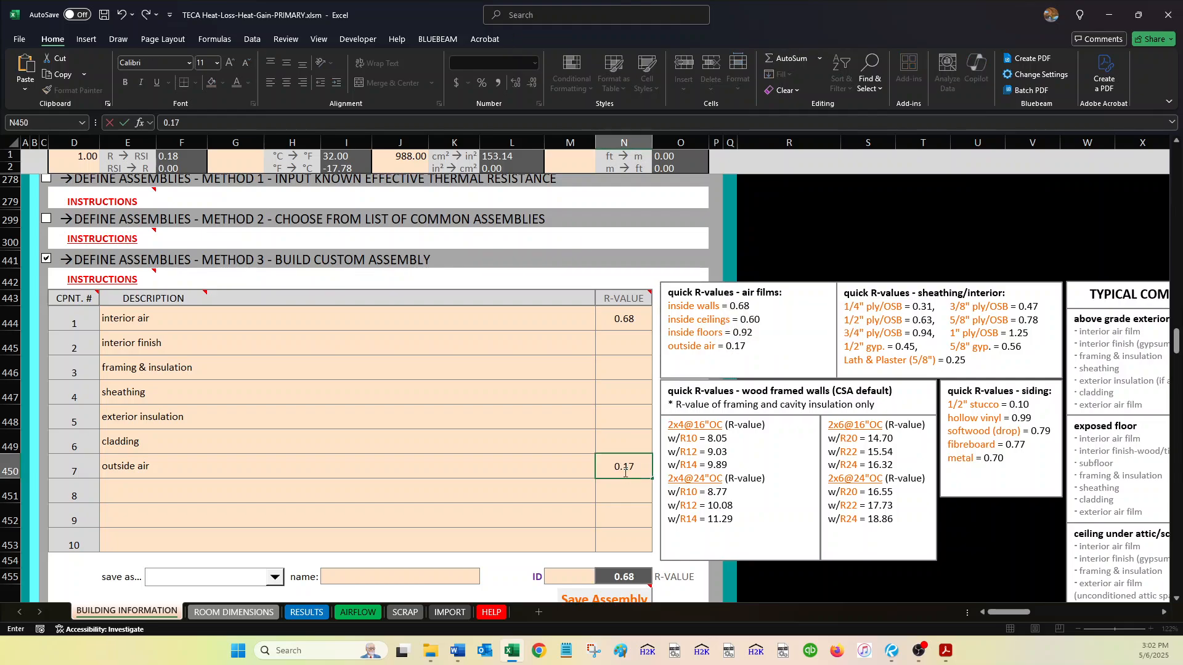
{"action": "key", "text": "Return"}
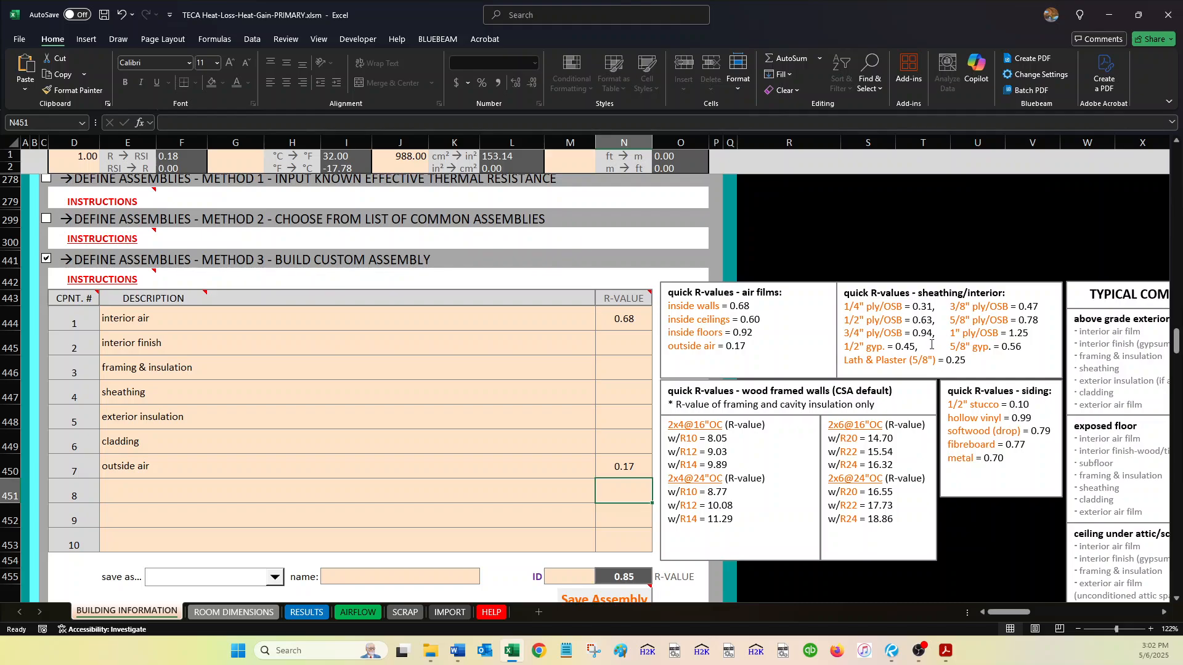
- Set the interior finish's R-value to 0.45 for 1/2" gypsum and check the assembly's total R-value
{"action": "left_click_drag", "start_coordinate": [932, 345], "coordinate": [844, 347]}
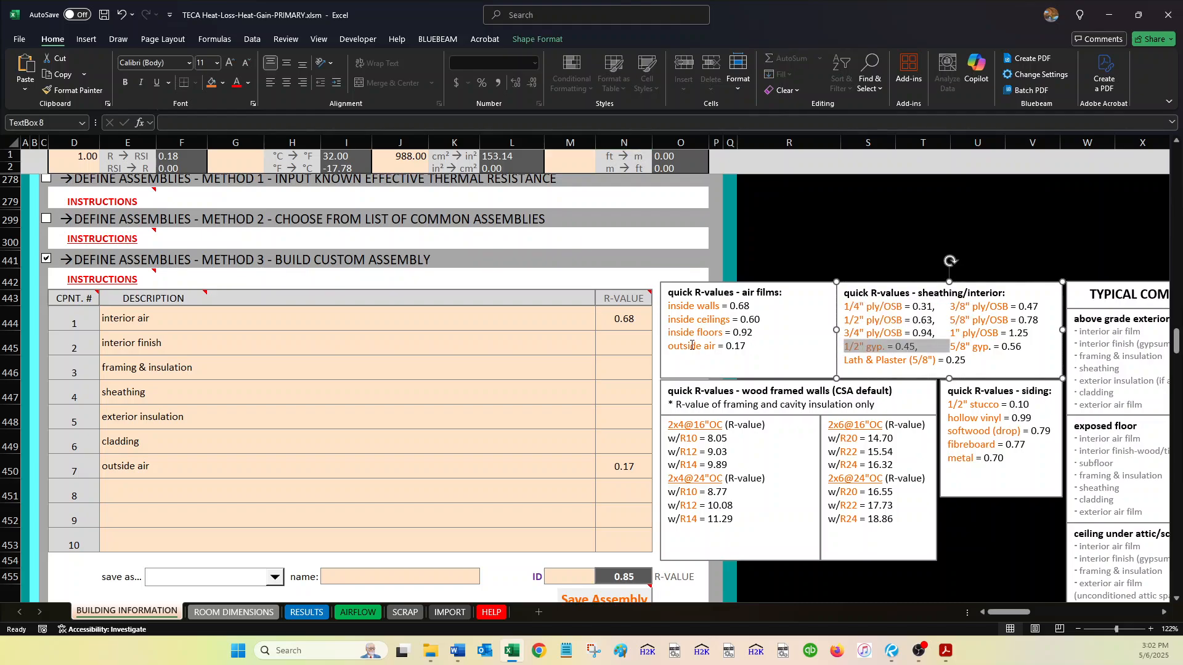
{"action": "left_click", "coordinate": [634, 339]}
{"action": "type", "text": "0.4"}
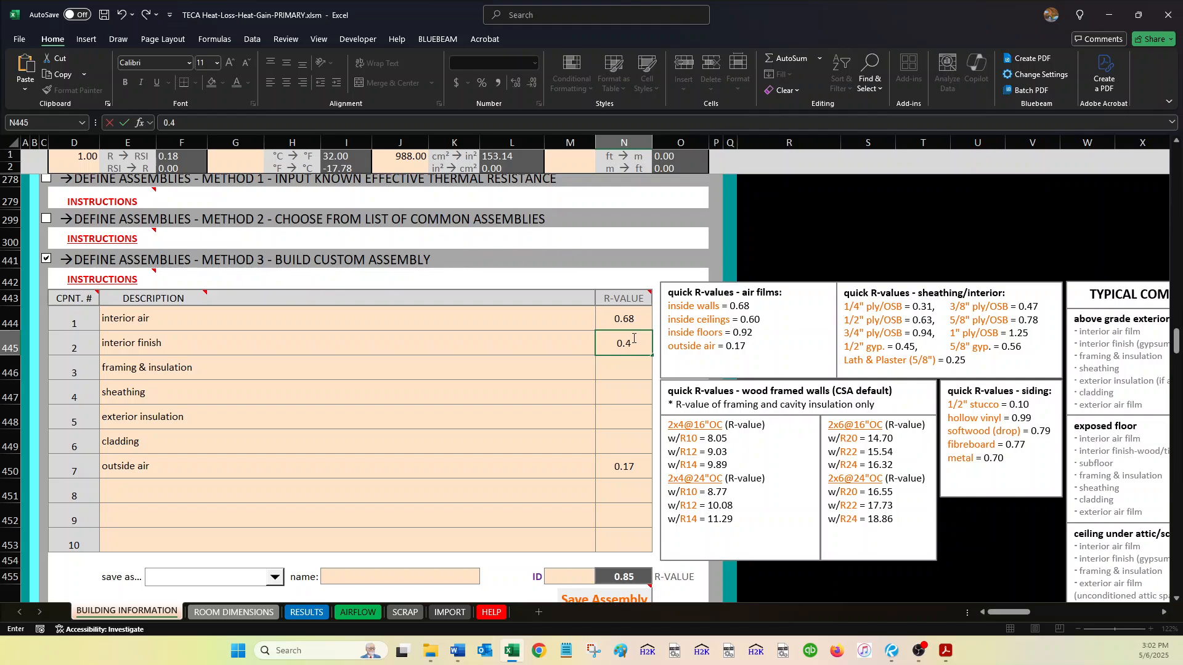
{"action": "type", "text": "5"}
{"action": "key", "text": "Return"}
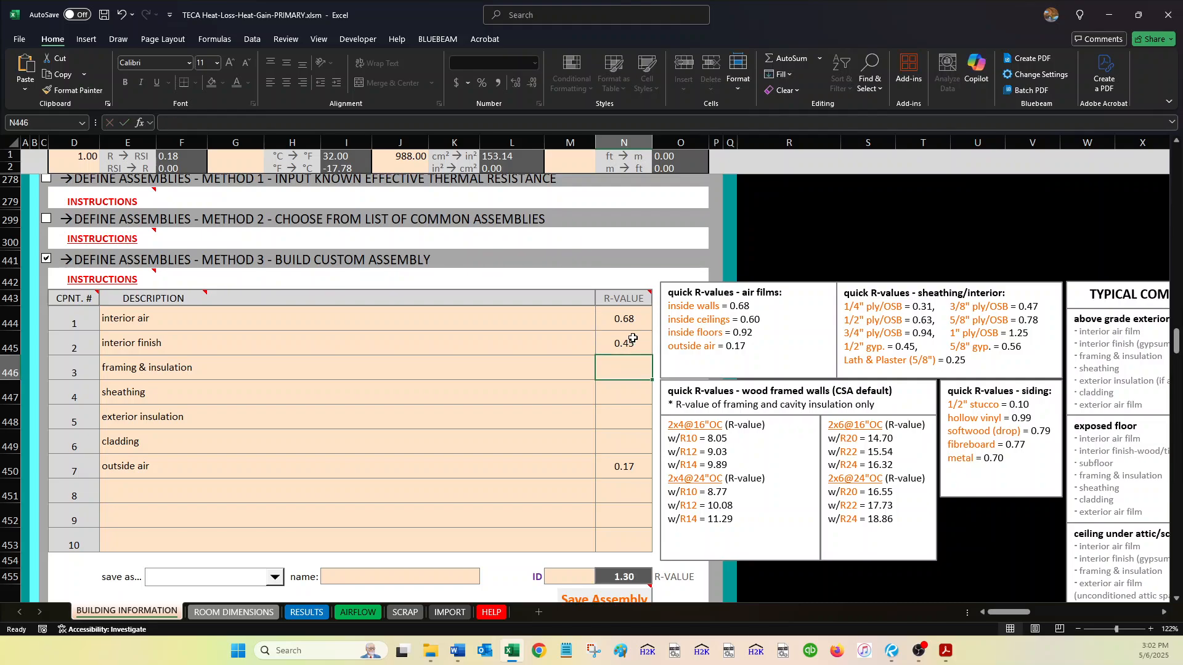
{"action": "left_click_drag", "start_coordinate": [632, 320], "coordinate": [630, 471]}
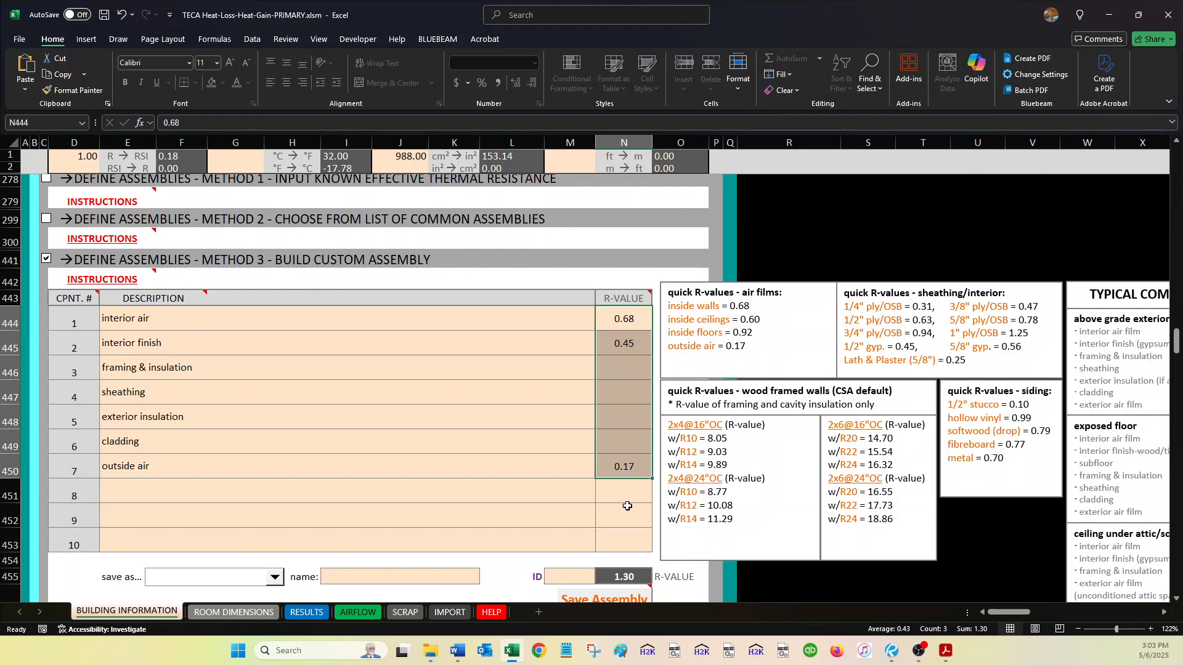
{"action": "left_click", "coordinate": [626, 575]}
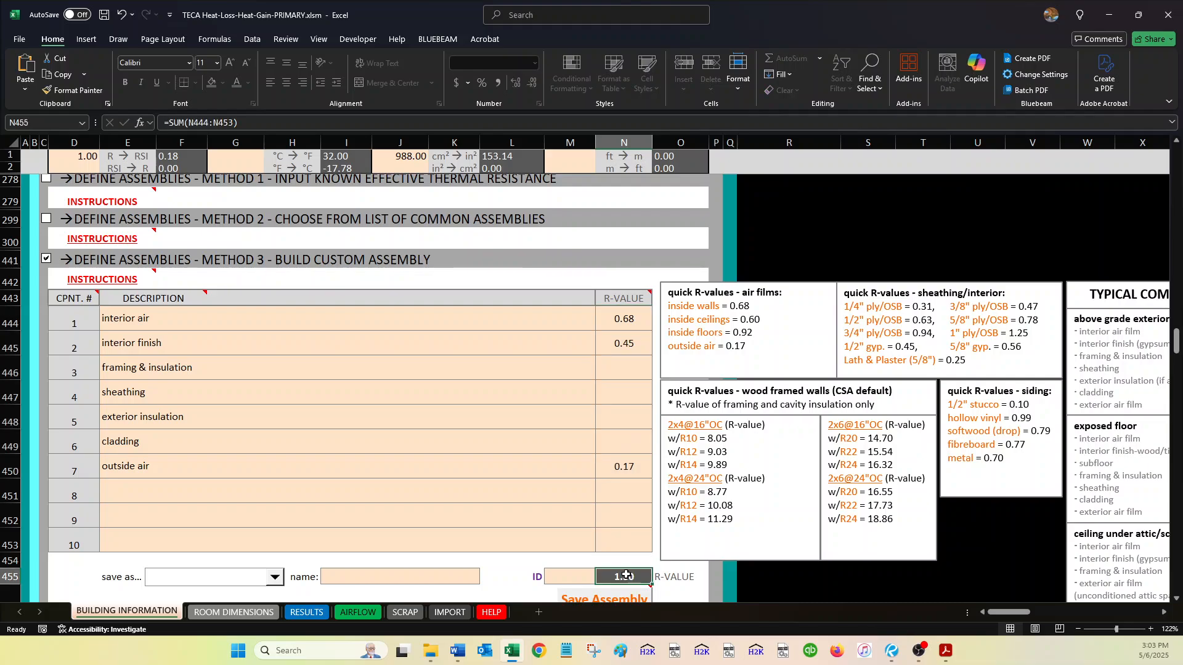
- Define the custom assembly's save settings as type EXPOSED WALL, name W-1 and ID 1
{"action": "scroll", "coordinate": [626, 575], "scroll_direction": "down", "scroll_amount": 1}
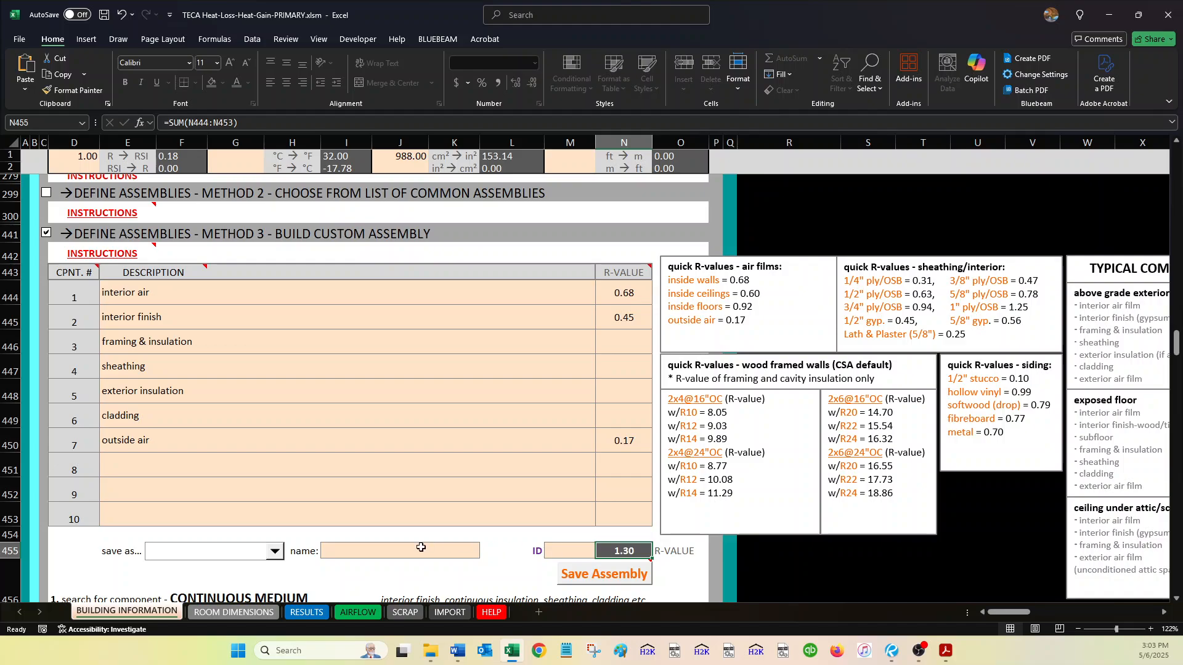
{"action": "left_click", "coordinate": [274, 551]}
{"action": "left_click", "coordinate": [248, 562]}
{"action": "left_click", "coordinate": [392, 550]}
{"action": "scroll", "coordinate": [394, 551], "scroll_direction": "down", "scroll_amount": 1}
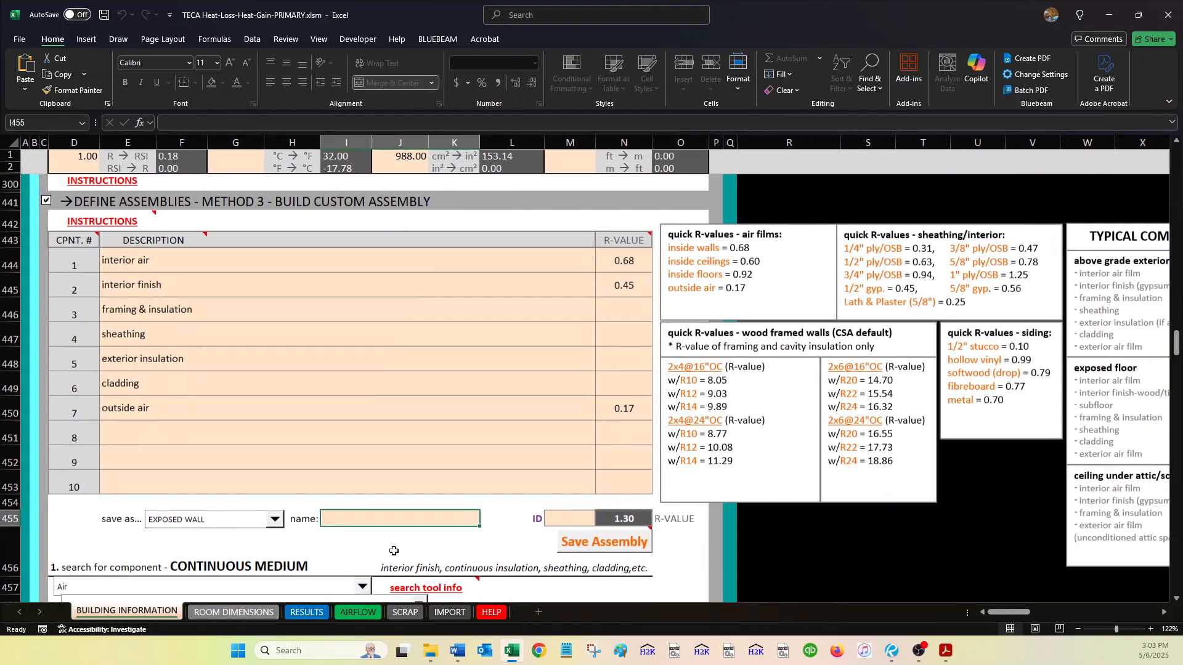
{"action": "type", "text": "W-1"}
{"action": "key", "text": "Return"}
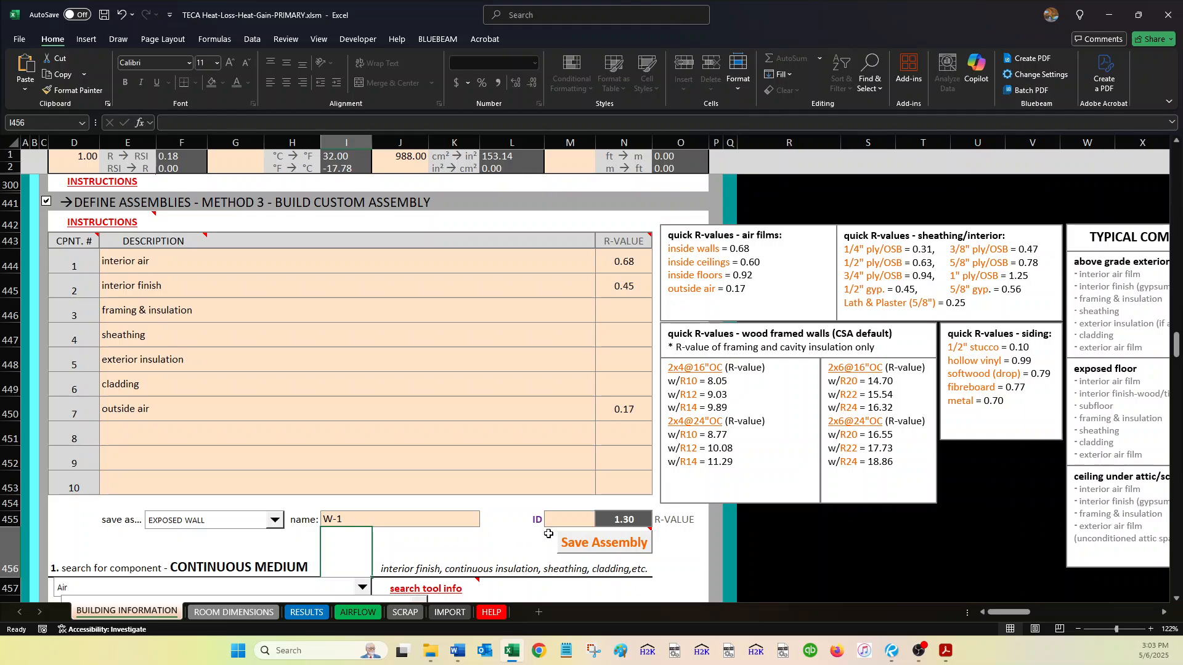
{"action": "left_click", "coordinate": [576, 519]}
{"action": "type", "text": "1"}
{"action": "left_click", "coordinate": [508, 487]}
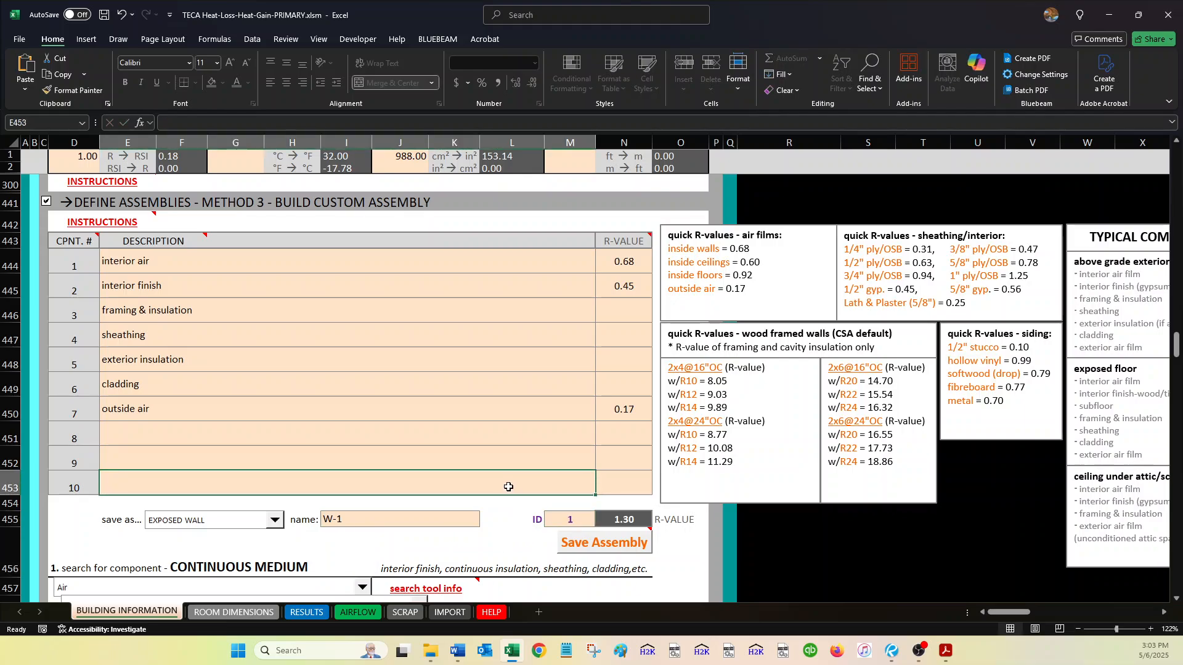
- Set the R-values of the framing & insulation component to 15.54 and the sheathing component to 0.63
{"action": "left_click", "coordinate": [625, 306]}
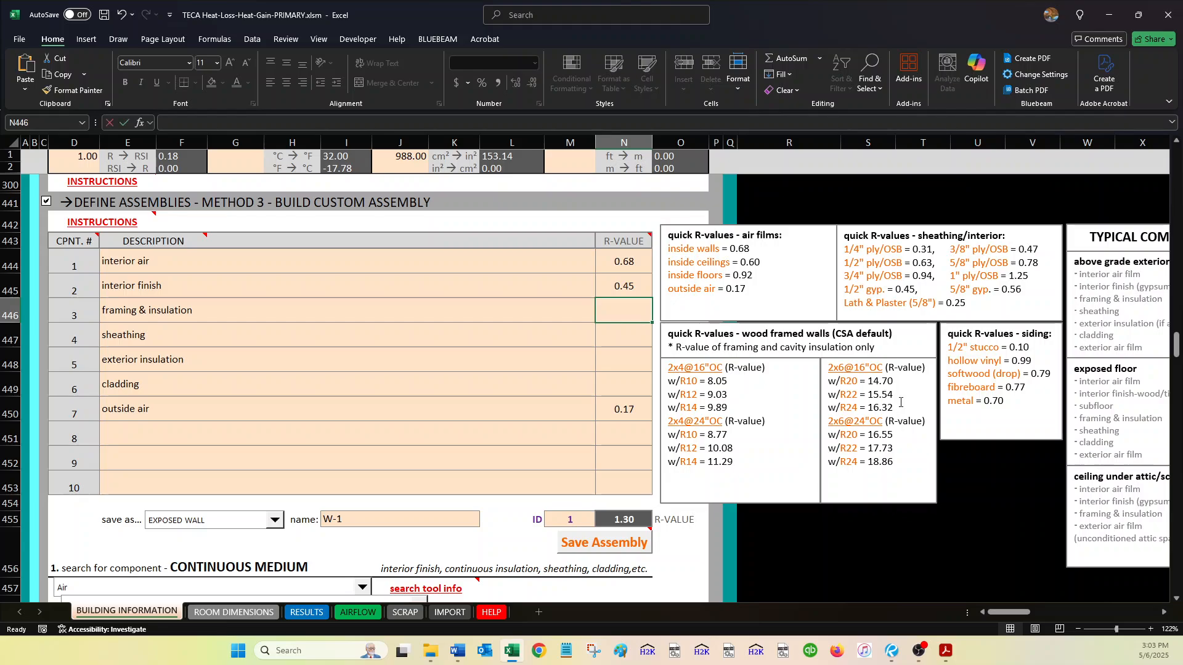
{"action": "type", "text": "15.54"}
{"action": "key", "text": "Return"}
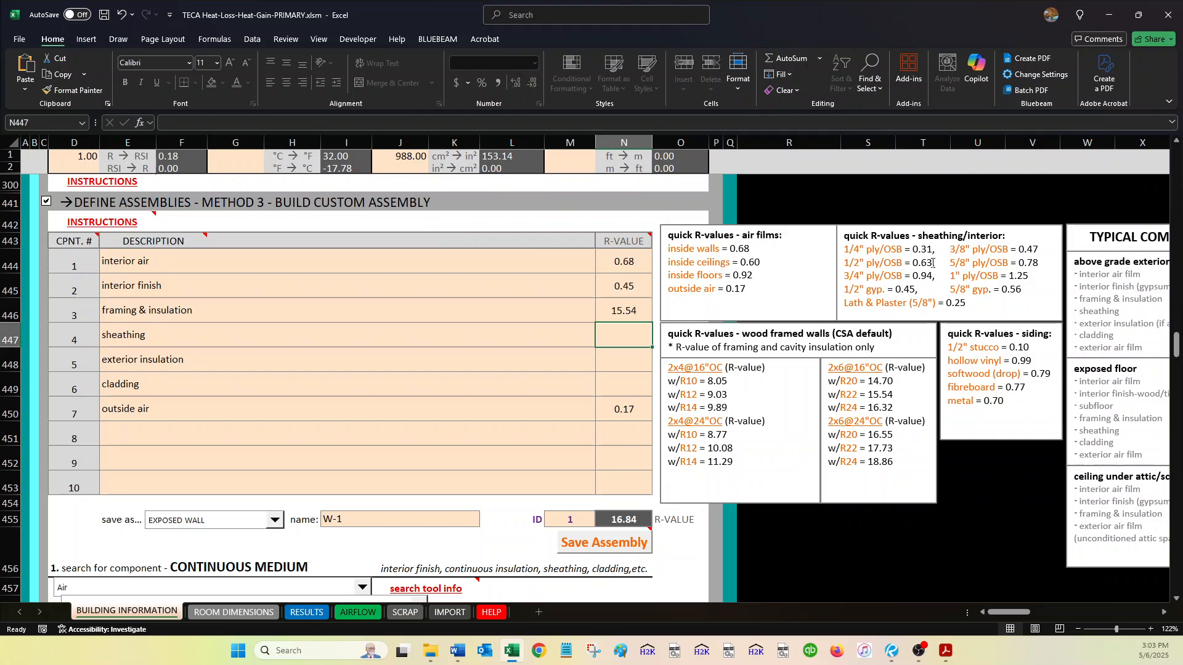
{"action": "type", "text": "0.63"}
{"action": "key", "text": "Return"}
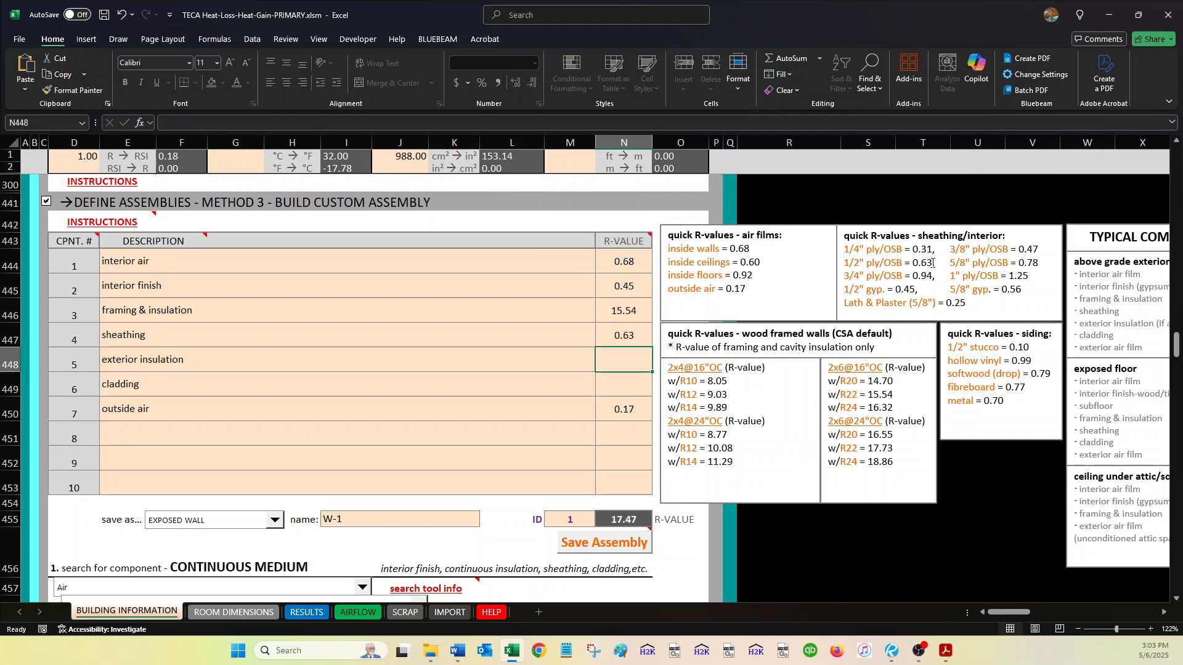
- Set the exterior insulation's R-value to 0 and the cladding's R-value to 0.10 for 1/2" stucco
{"action": "type", "text": "0"}
{"action": "key", "text": "Return"}
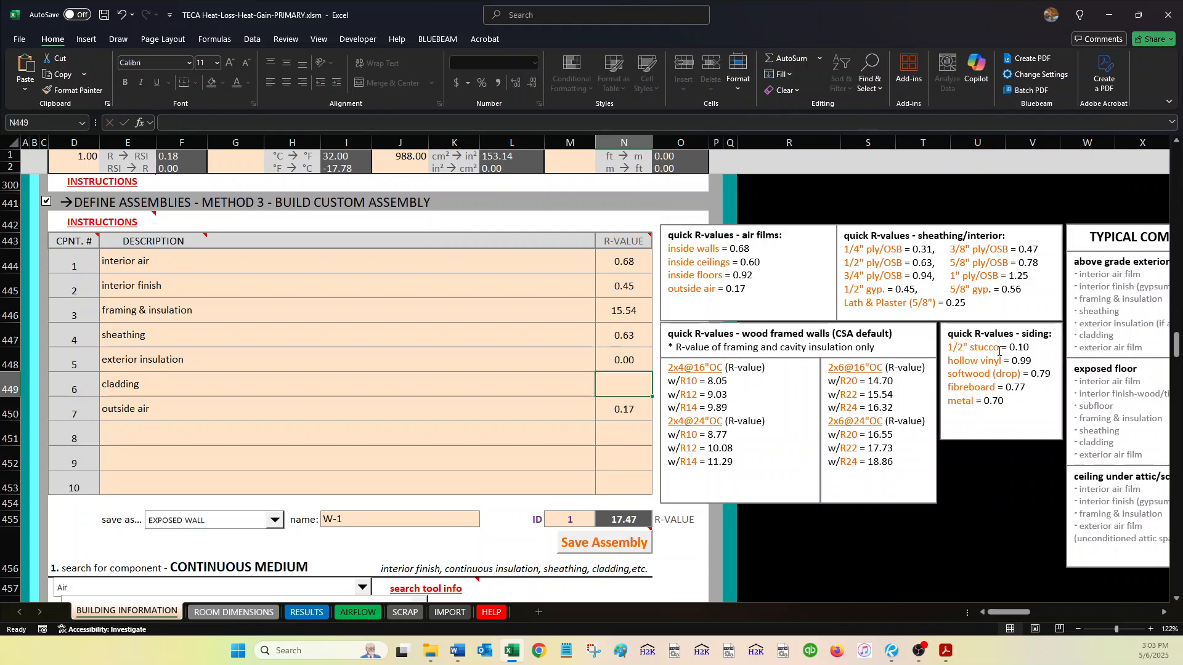
{"action": "type", "text": "0.1"}
{"action": "key", "text": "Return"}
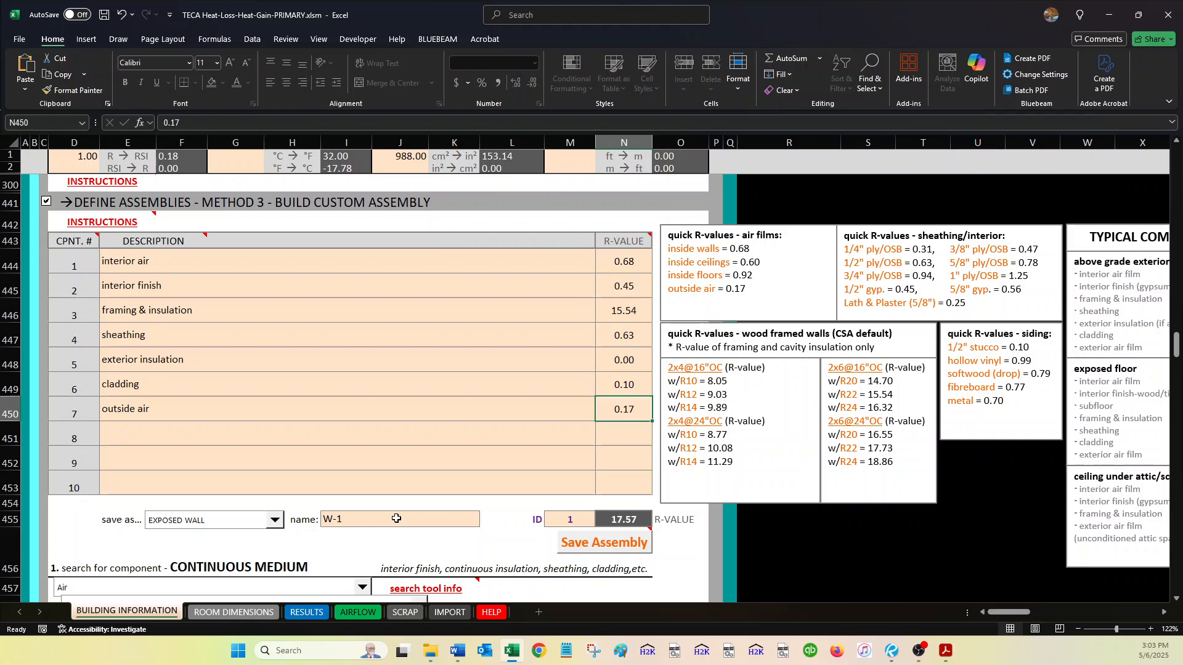
- Save the W-1 assembly as a wall ID only, without defining a header, and check its entry in the saved assemblies list
{"action": "left_click", "coordinate": [599, 546]}
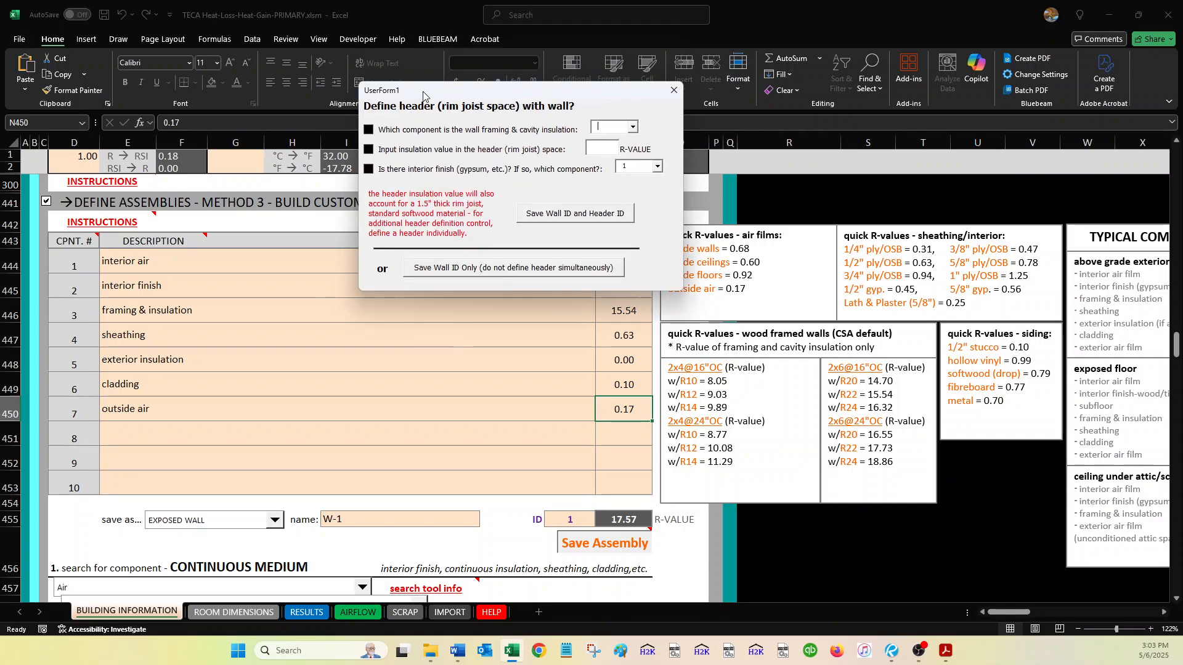
{"action": "left_click_drag", "start_coordinate": [415, 90], "coordinate": [341, 252]}
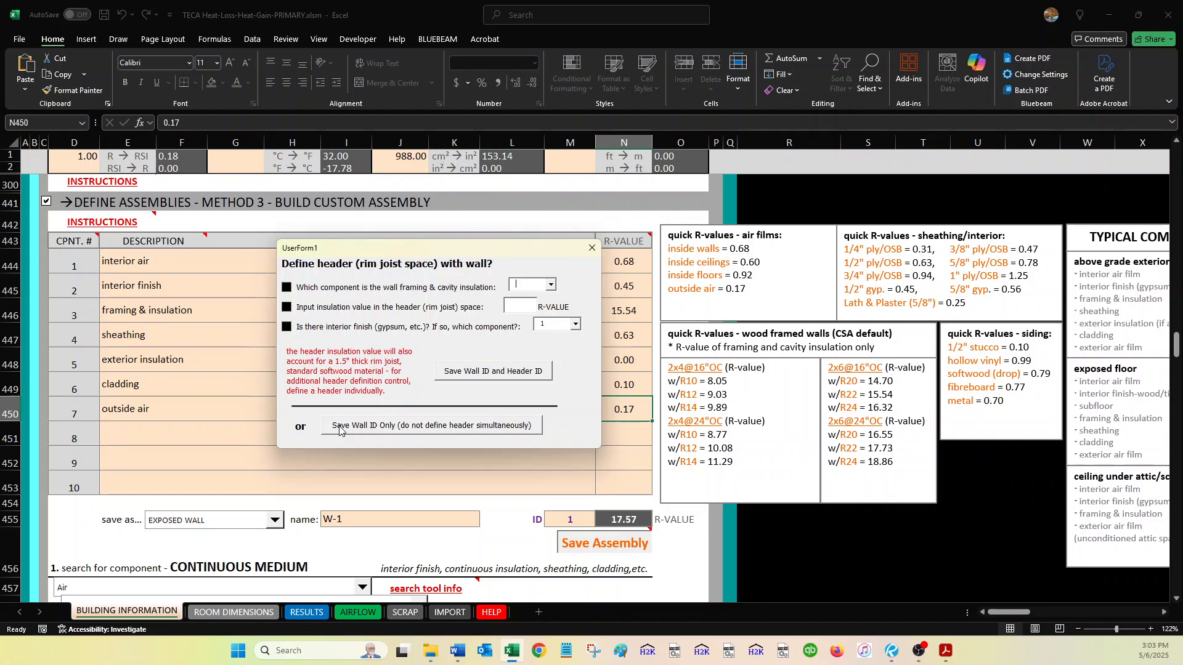
{"action": "left_click", "coordinate": [372, 425]}
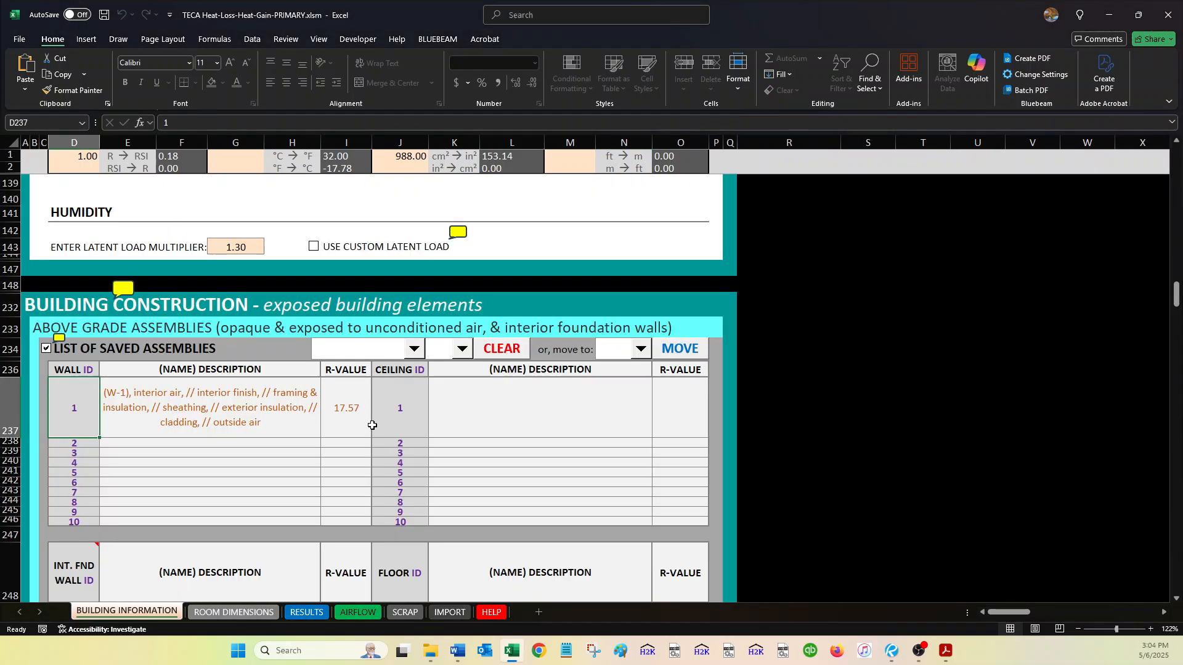
{"action": "left_click_drag", "start_coordinate": [192, 403], "coordinate": [356, 410]}
{"action": "left_click_drag", "start_coordinate": [96, 403], "coordinate": [347, 404]}
- Re-enter the custom assembly's save settings as type EXPOSED WALL, name W-1 and ID 1
{"action": "scroll", "coordinate": [347, 404], "scroll_direction": "down", "scroll_amount": 15}
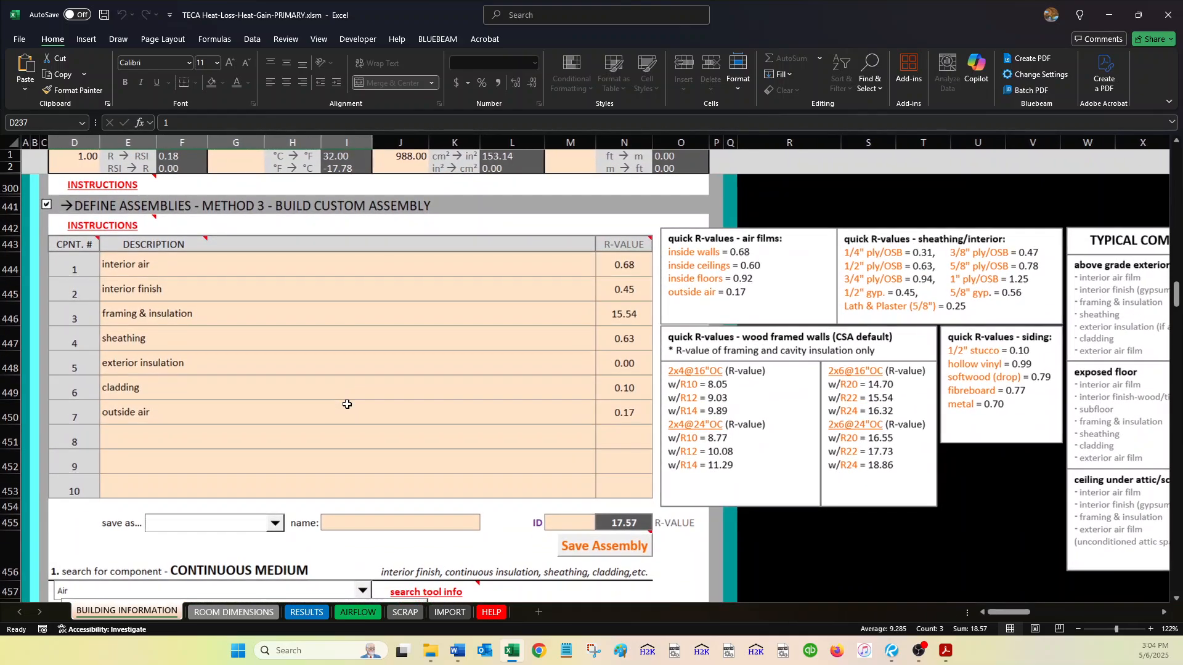
{"action": "left_click", "coordinate": [275, 523]}
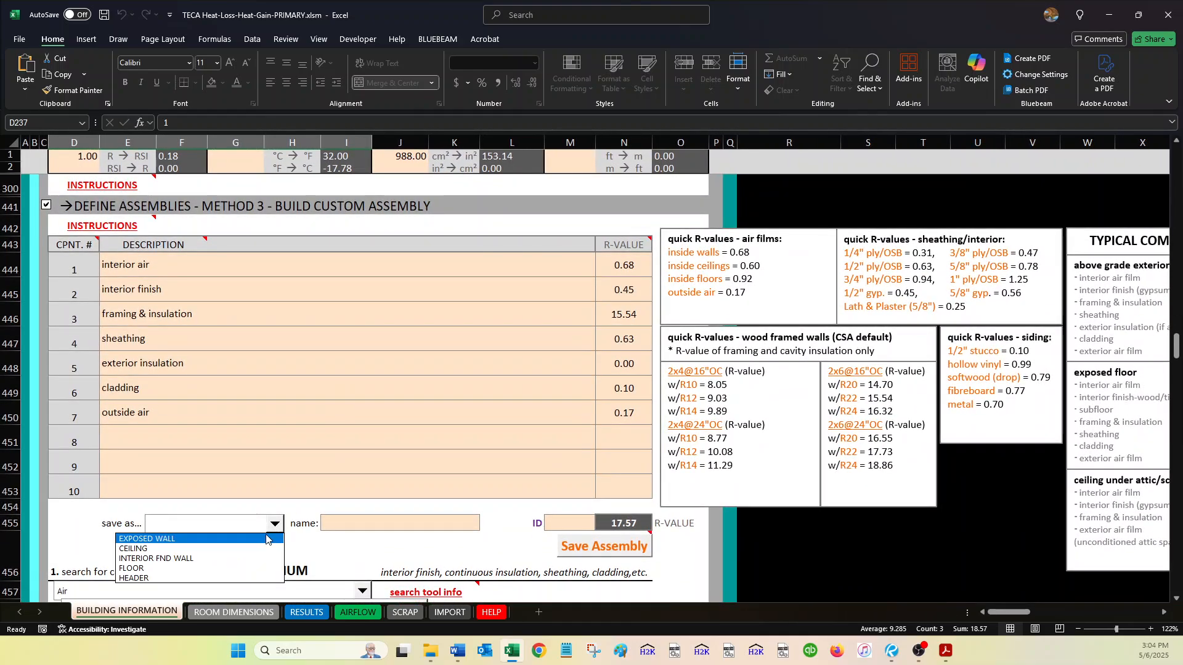
{"action": "left_click", "coordinate": [185, 539]}
{"action": "left_click", "coordinate": [356, 530]}
{"action": "type", "text": "W-1"}
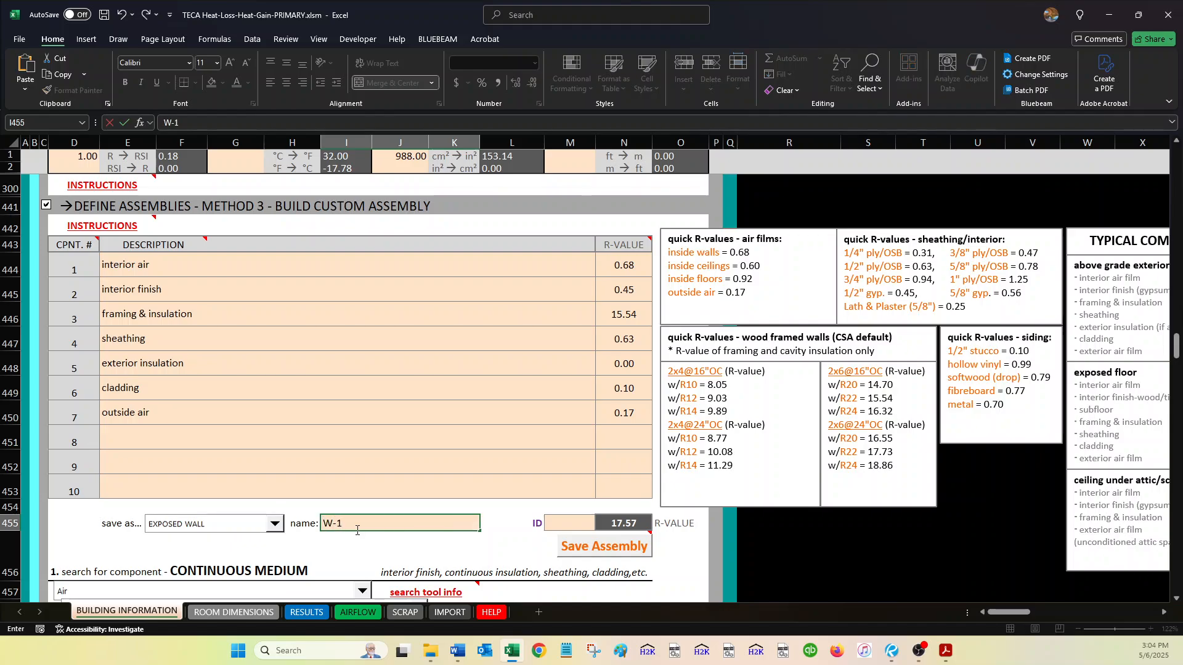
{"action": "left_click", "coordinate": [500, 530]}
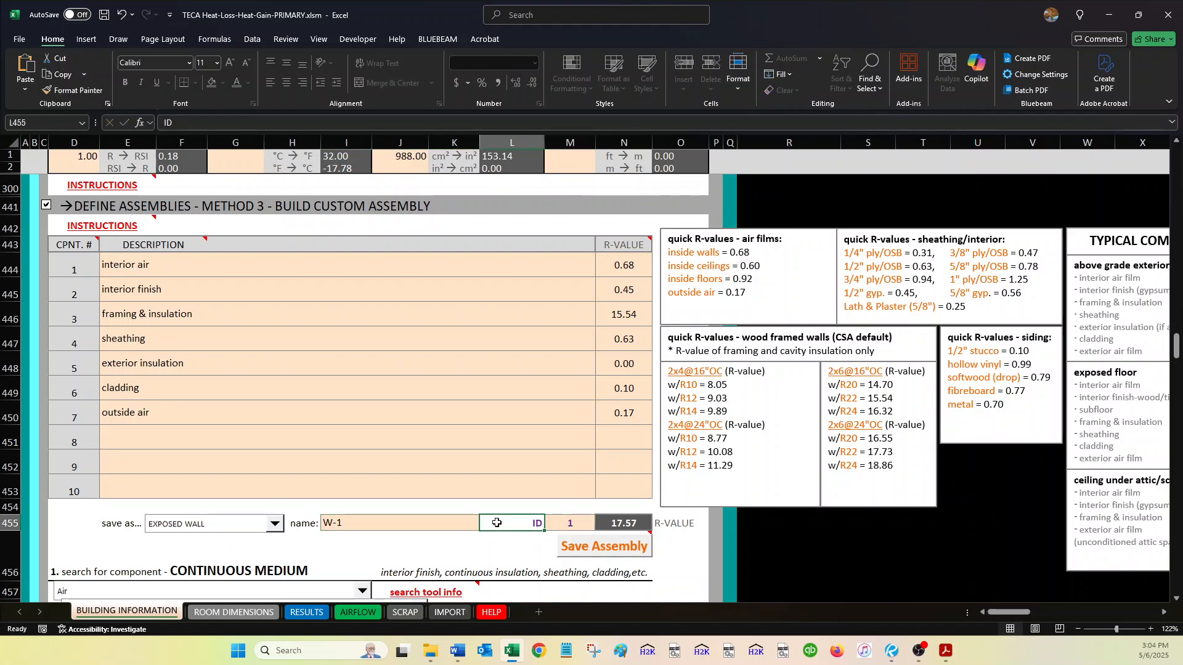
- Save the wall and header IDs together, with framing & cavity insulation component 3, header insulation R-value 22 and interior finish component 2
{"action": "left_click", "coordinate": [574, 546]}
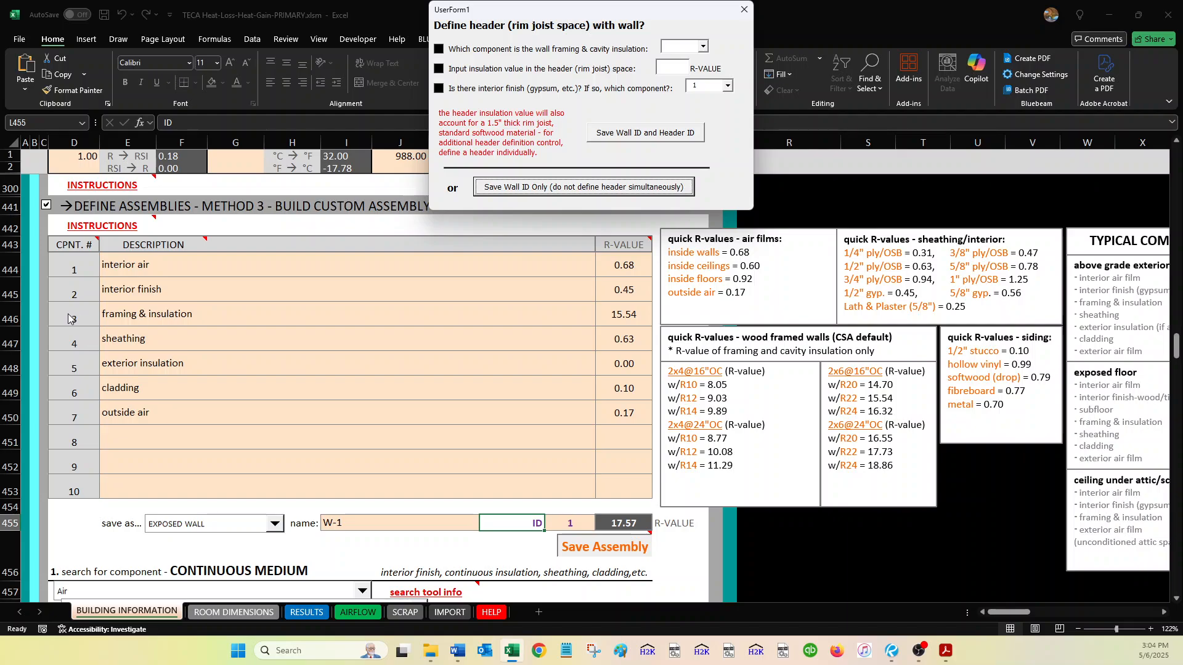
{"action": "left_click", "coordinate": [693, 51]}
{"action": "type", "text": "3"}
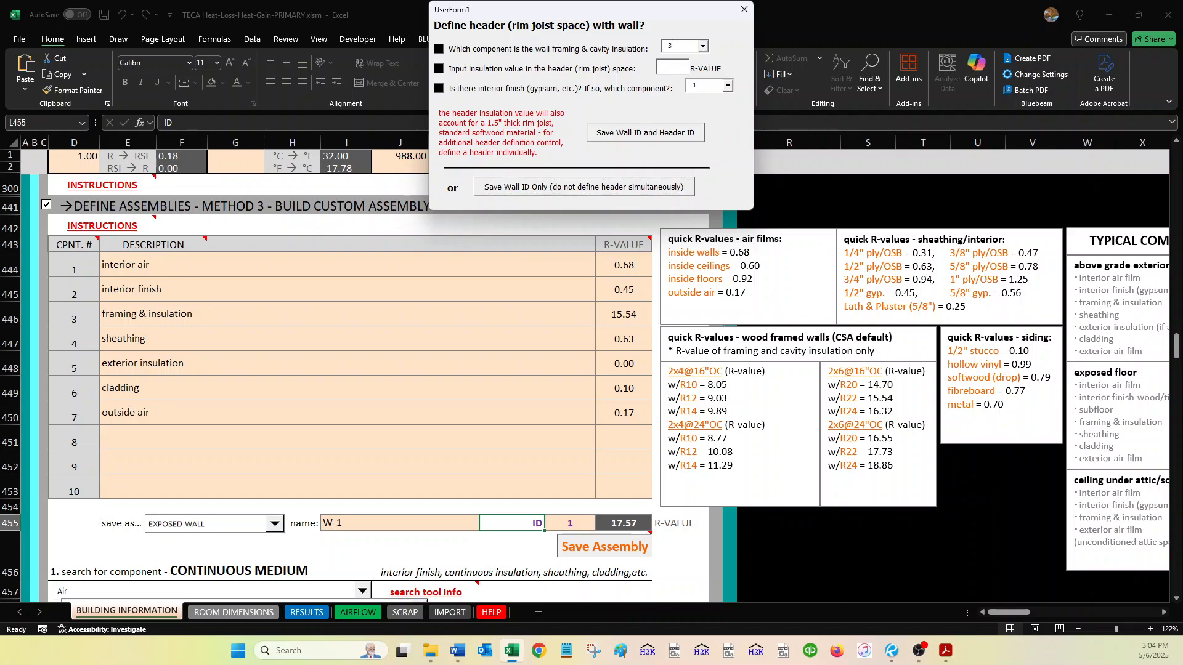
{"action": "left_click", "coordinate": [703, 48]}
{"action": "left_click", "coordinate": [690, 74]}
{"action": "left_click", "coordinate": [671, 66]}
{"action": "left_click", "coordinate": [728, 85]}
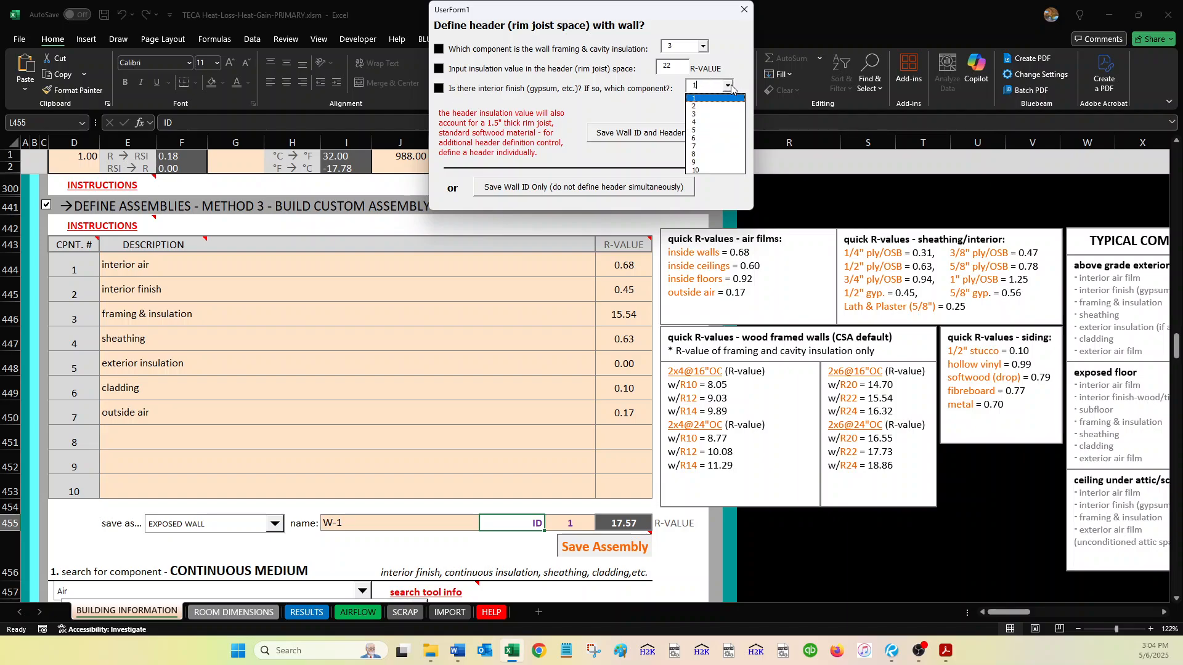
{"action": "left_click", "coordinate": [714, 105]}
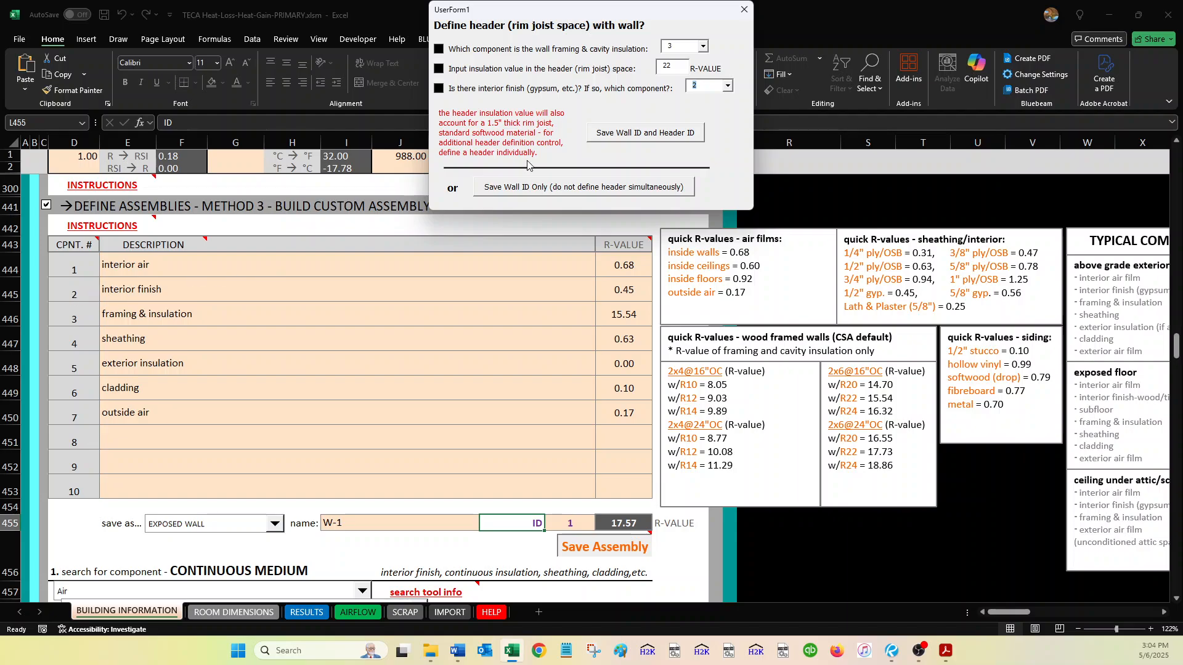
{"action": "left_click", "coordinate": [620, 132]}
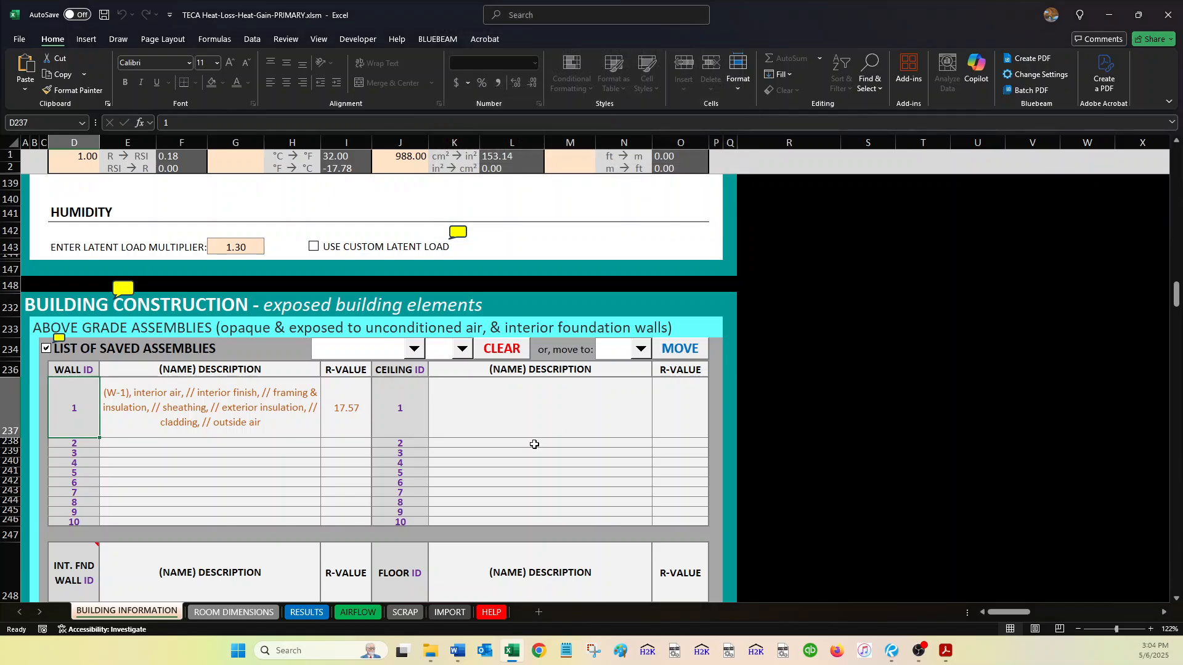
- Check the description and R-value of wall ID 1 and header ID 1 in the list of saved assemblies
{"action": "left_click_drag", "start_coordinate": [225, 408], "coordinate": [331, 407]}
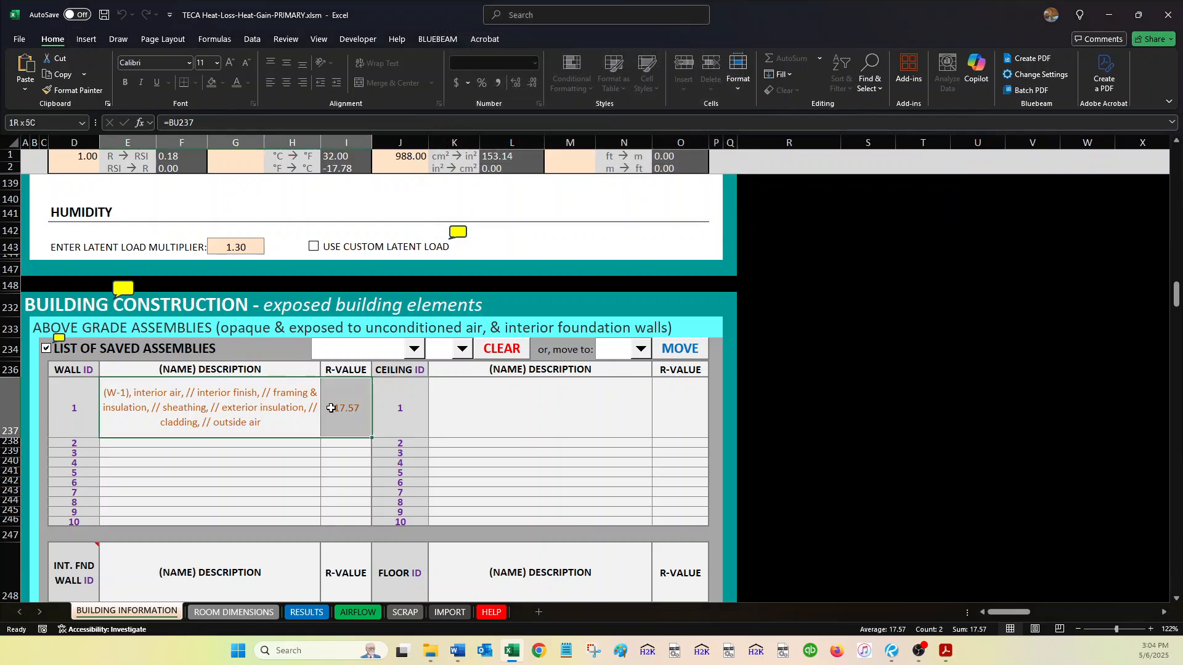
{"action": "scroll", "coordinate": [343, 410], "scroll_direction": "down", "scroll_amount": 3}
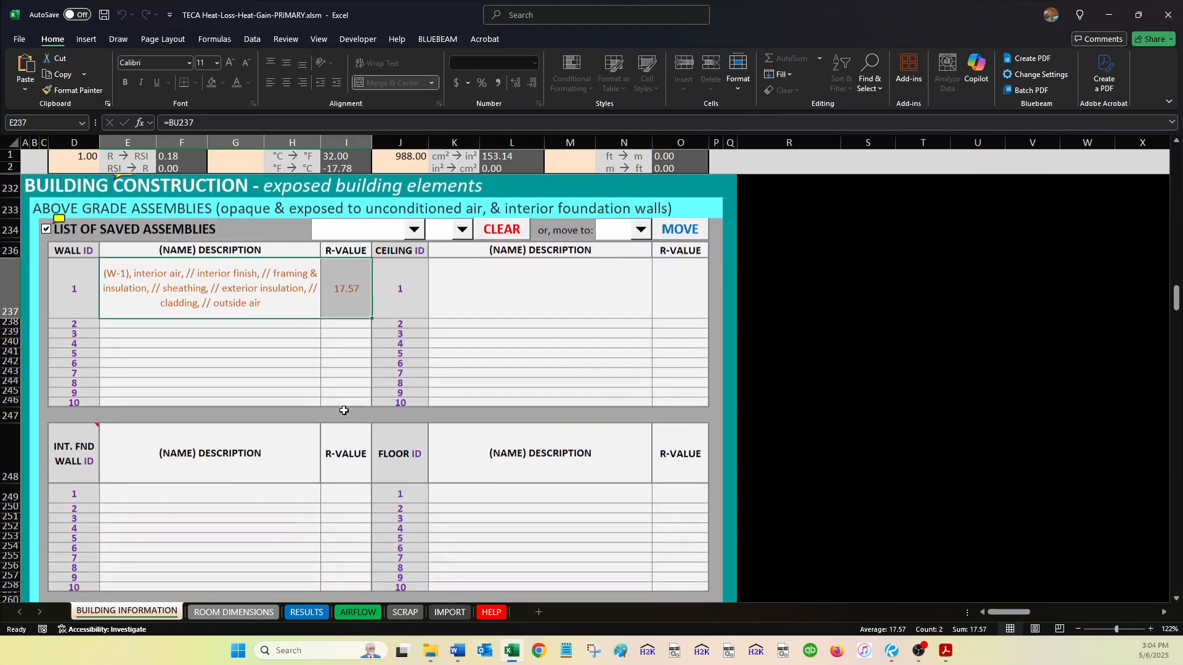
{"action": "scroll", "coordinate": [343, 410], "scroll_direction": "down", "scroll_amount": 5}
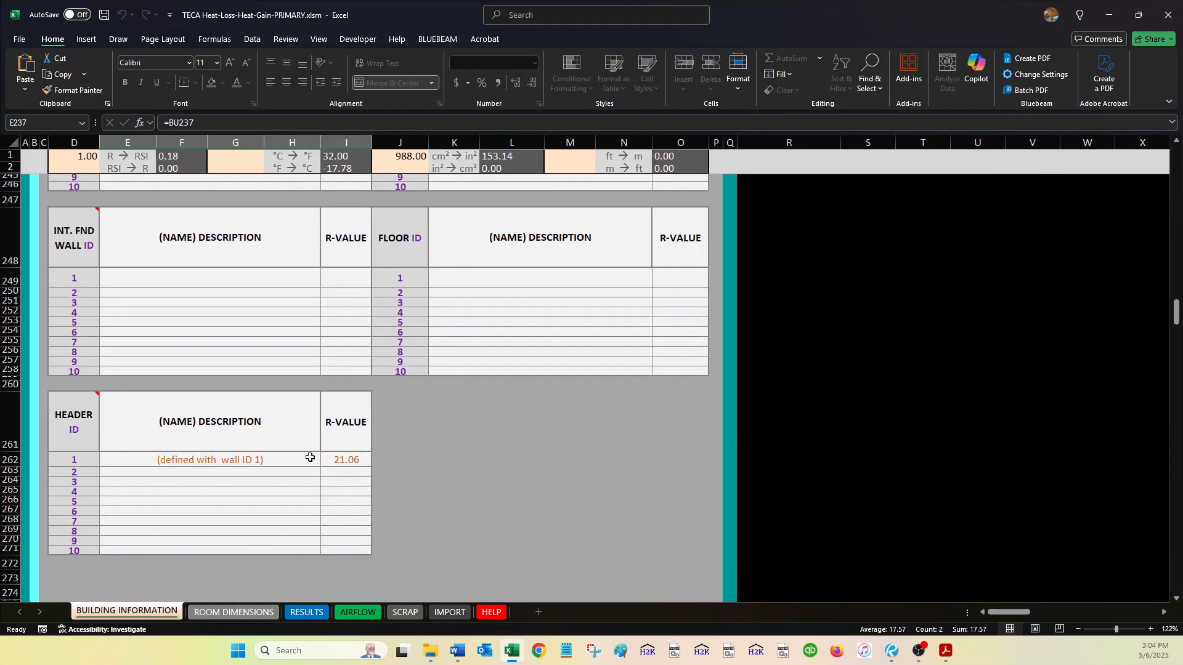
{"action": "left_click_drag", "start_coordinate": [217, 460], "coordinate": [336, 462]}
{"action": "key", "text": "Down"}
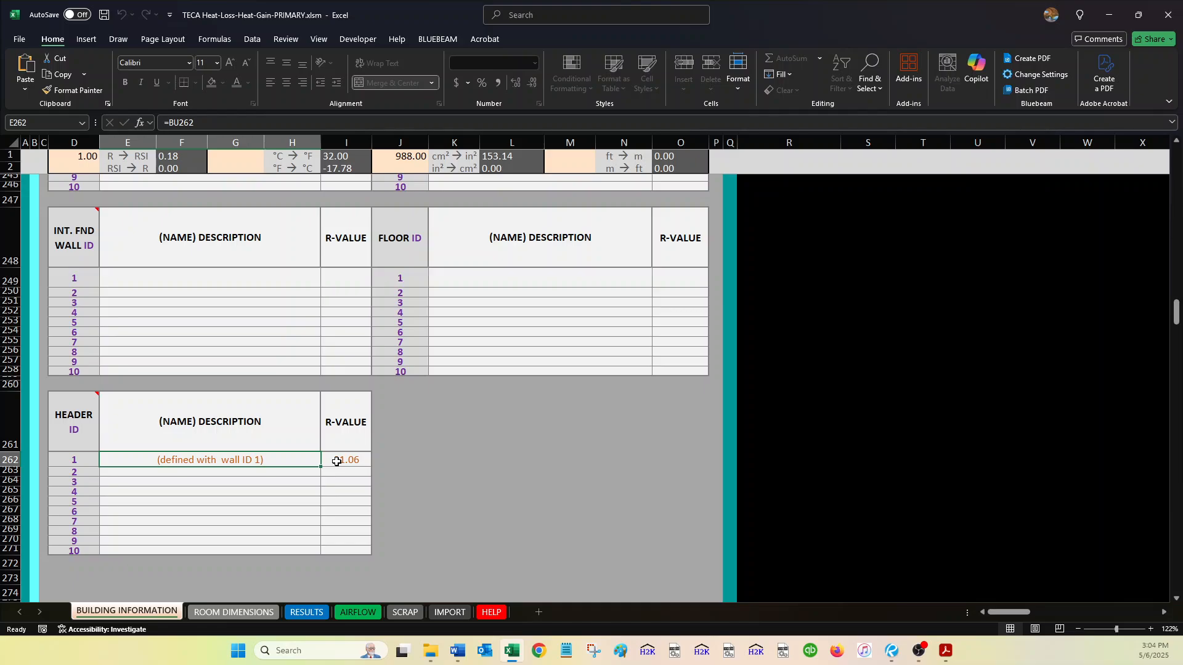
{"action": "scroll", "coordinate": [337, 462], "scroll_direction": "down", "scroll_amount": 10}
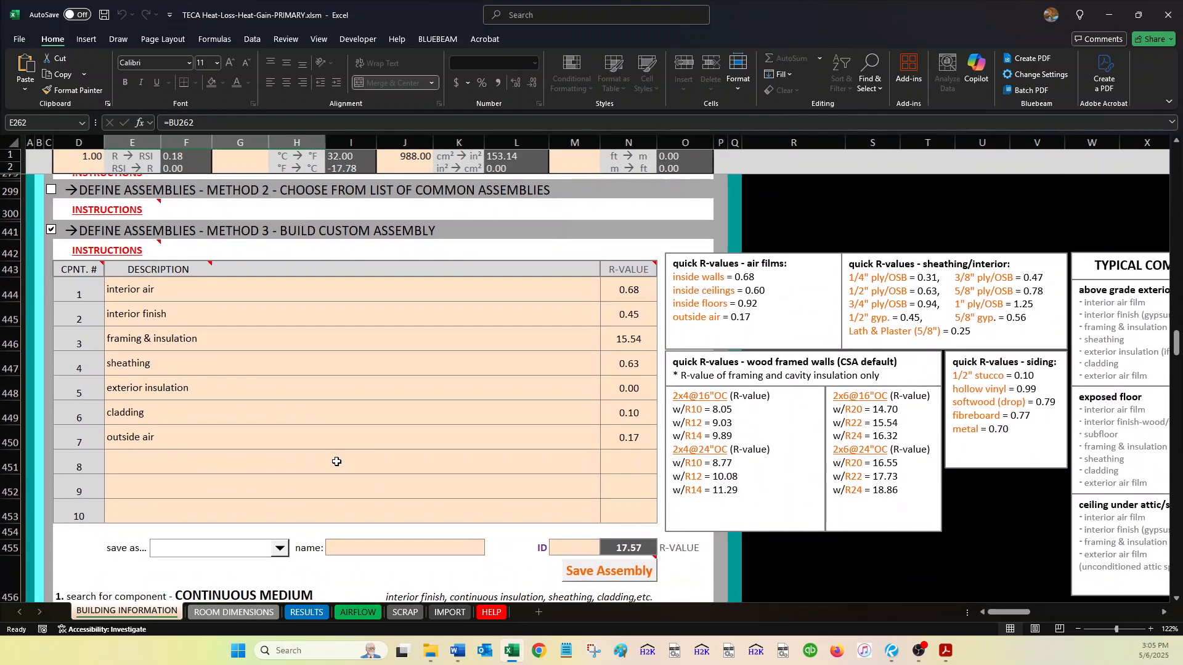